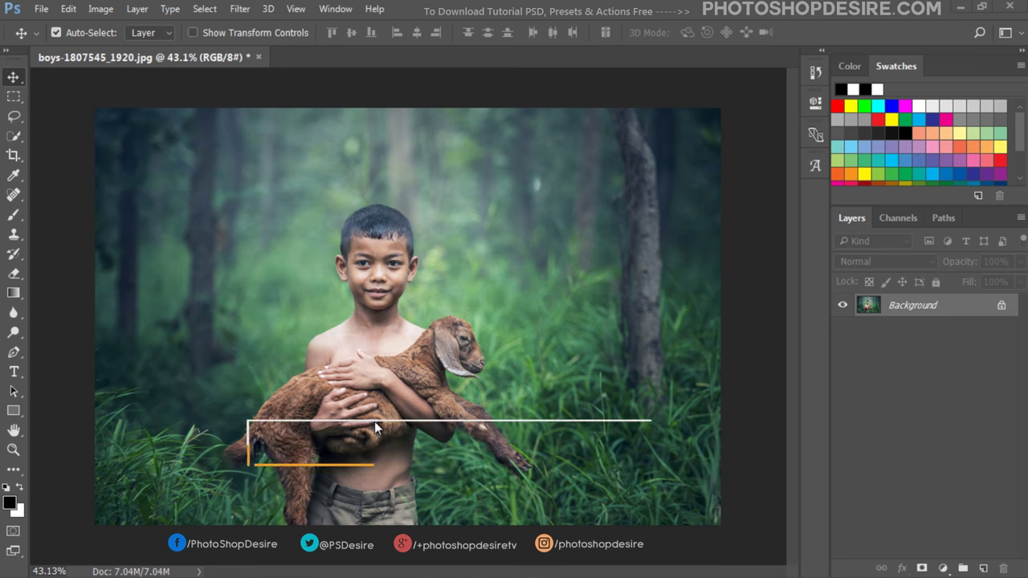
Open the Select menu over the boy-and-goat forest photo.
{"action": "left_click", "coordinate": [206, 9]}
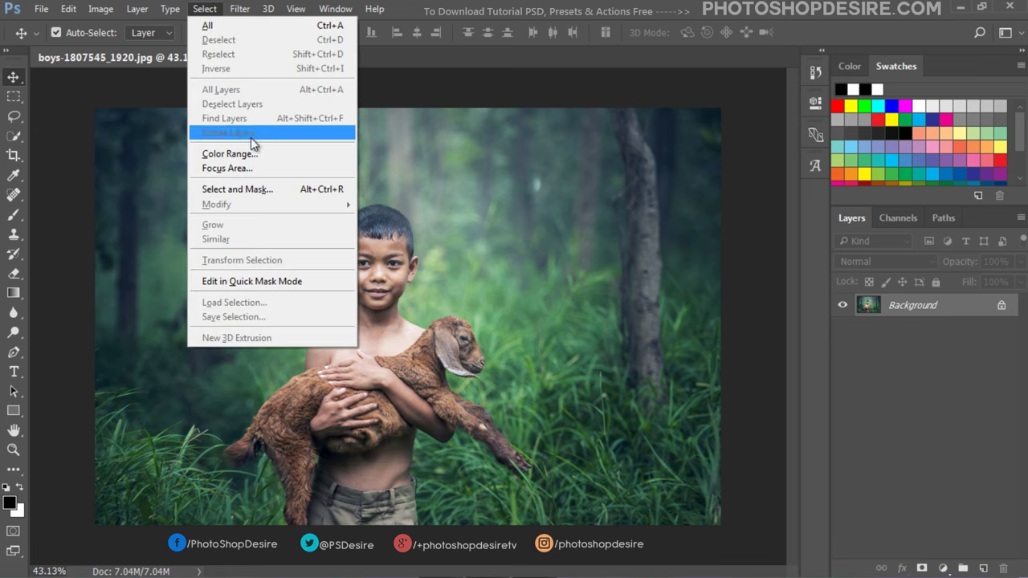
In Select and Mask, brush-select the boy, goat body, head, legs and the boy's forearm.
{"action": "left_click", "coordinate": [283, 188]}
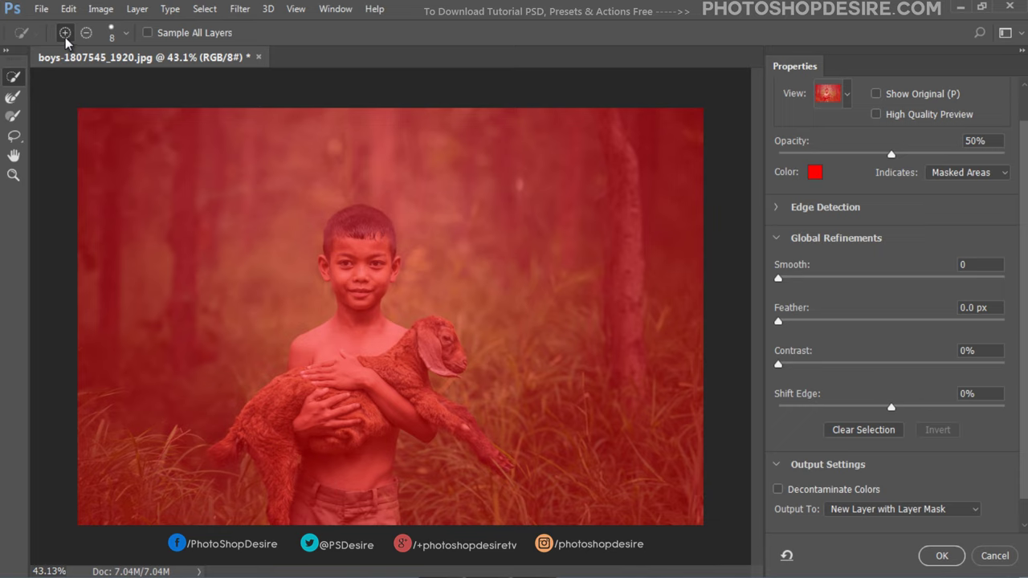
{"action": "left_click_drag", "start_coordinate": [358, 236], "coordinate": [348, 450]}
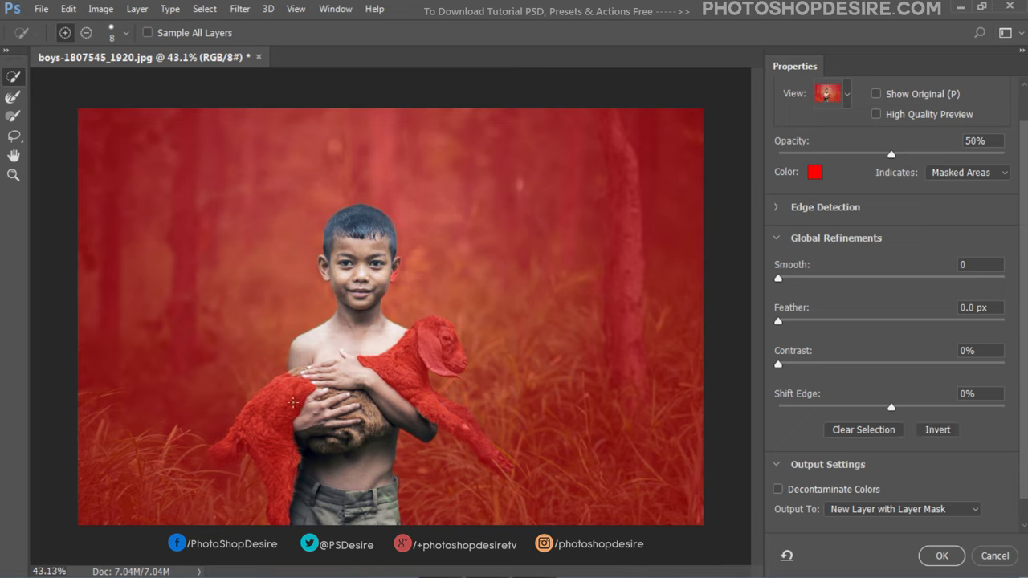
{"action": "left_click_drag", "start_coordinate": [286, 413], "coordinate": [273, 418]}
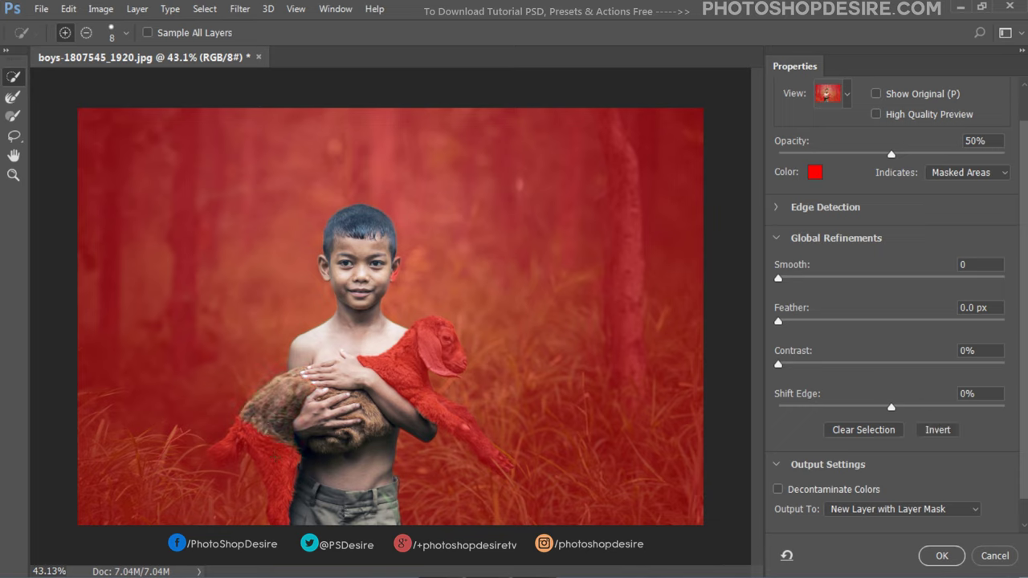
{"action": "left_click_drag", "start_coordinate": [277, 465], "coordinate": [274, 514]}
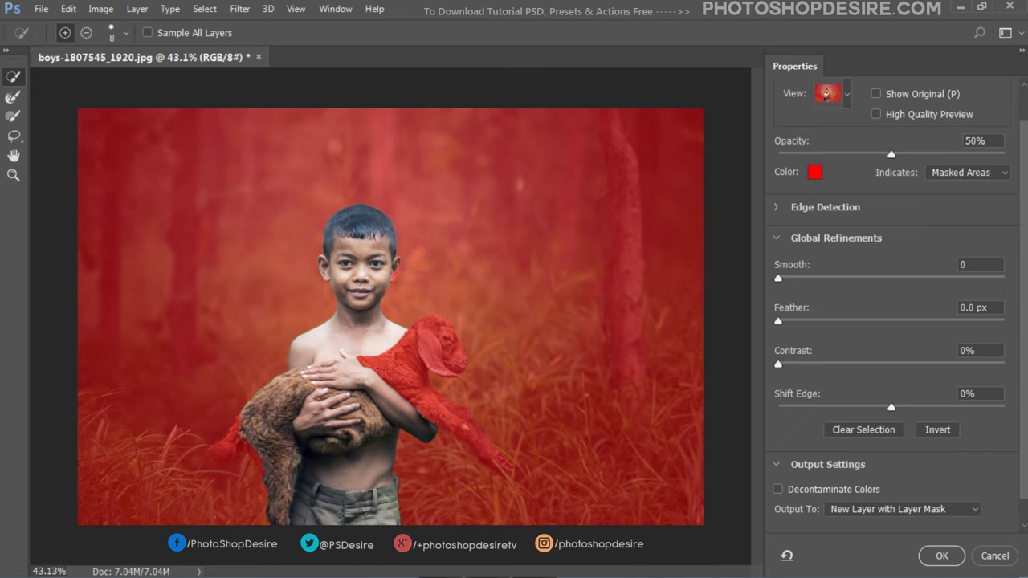
{"action": "left_click_drag", "start_coordinate": [371, 363], "coordinate": [438, 331]}
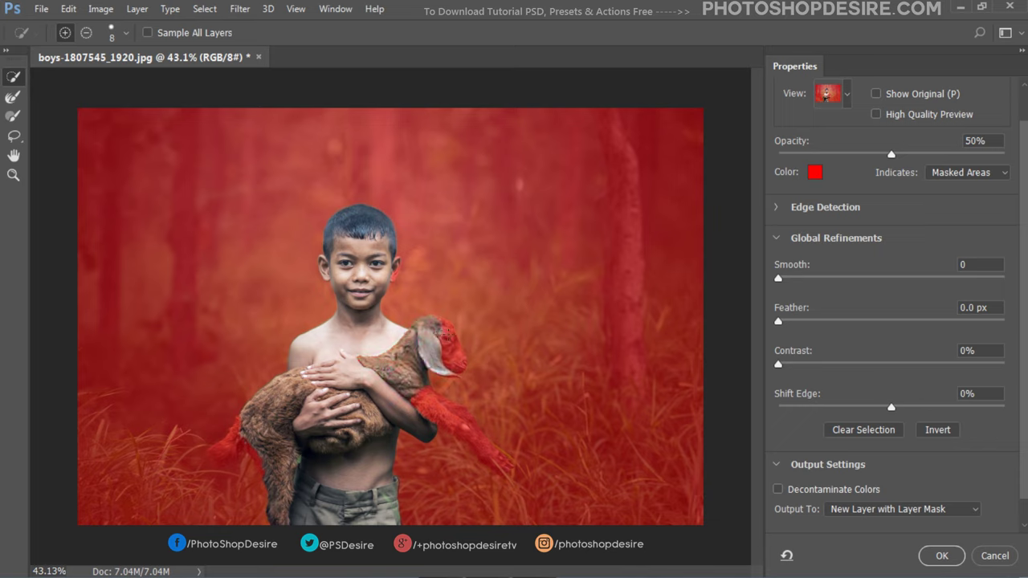
{"action": "left_click", "coordinate": [452, 351]}
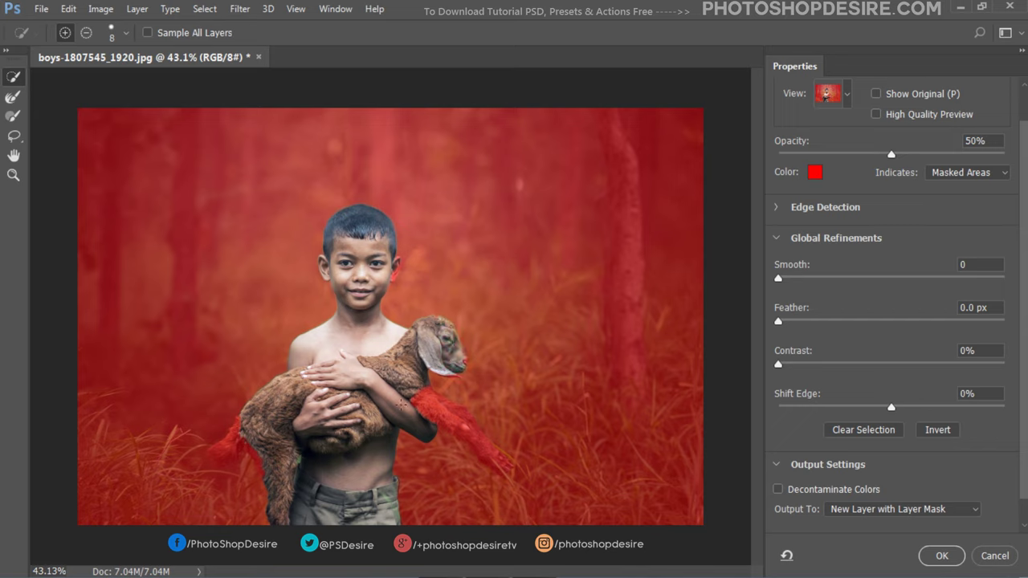
{"action": "left_click_drag", "start_coordinate": [419, 400], "coordinate": [473, 429]}
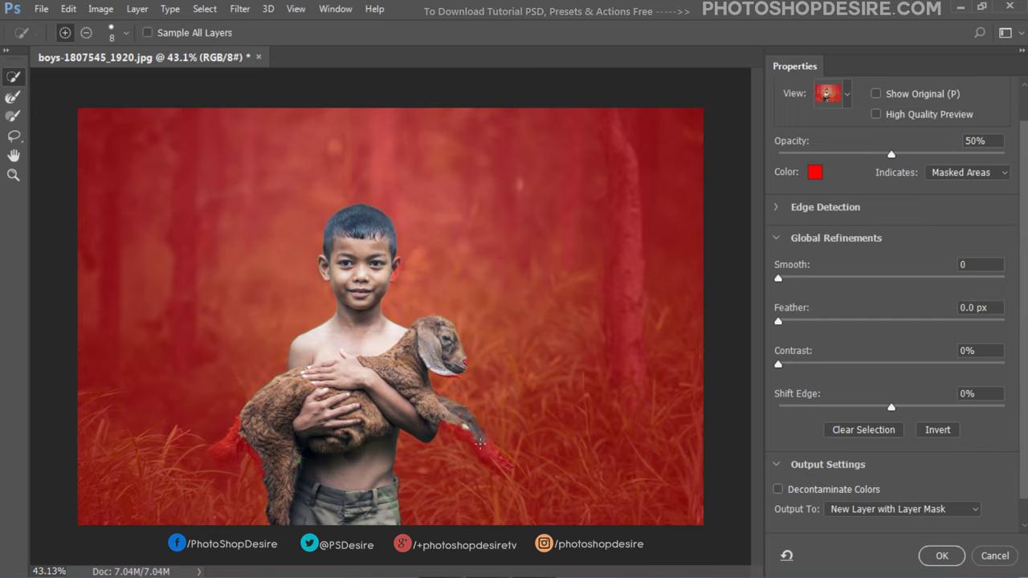
{"action": "left_click_drag", "start_coordinate": [458, 432], "coordinate": [467, 436]}
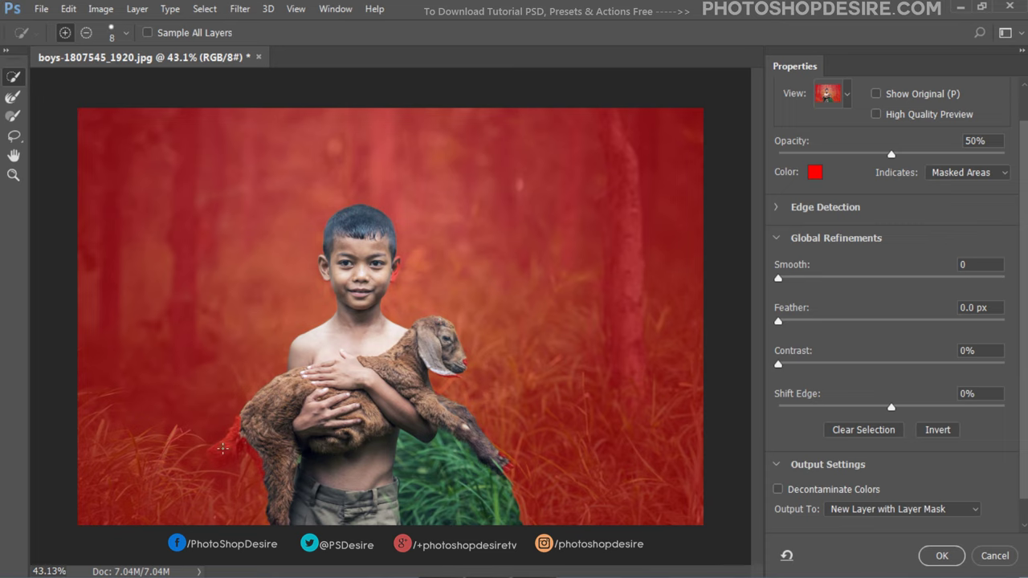
Add the goat's tail and the boy's right ear to the selection.
{"action": "mouse_move", "coordinate": [237, 440]}
{"action": "left_mouse_down"}
{"action": "mouse_move", "coordinate": [243, 429]}
{"action": "mouse_move", "coordinate": [236, 449]}
{"action": "left_mouse_up"}
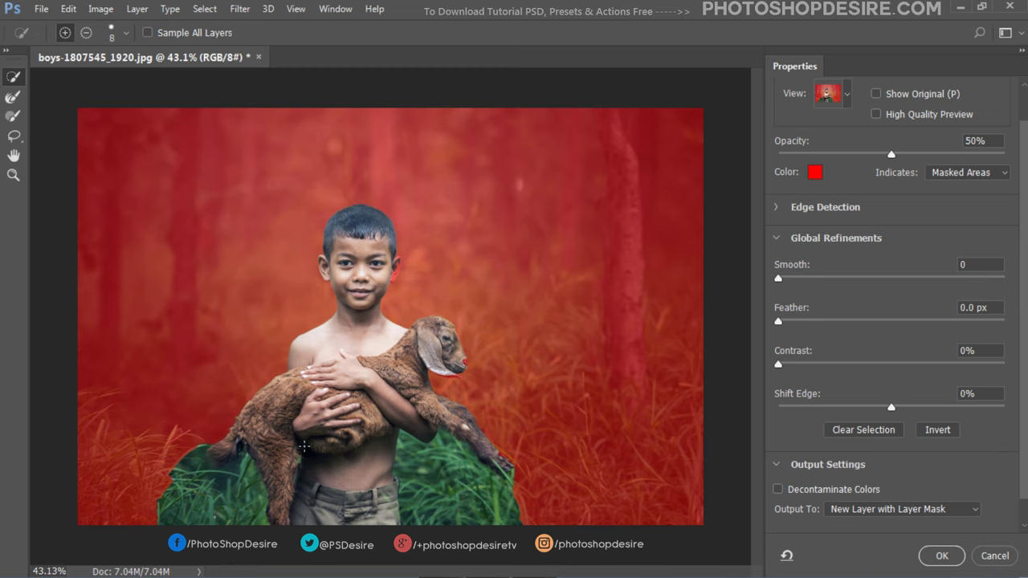
{"action": "scroll", "coordinate": [393, 257], "scroll_direction": "up", "scroll_amount": 1}
{"action": "scroll", "coordinate": [393, 257], "scroll_direction": "up", "scroll_amount": 3}
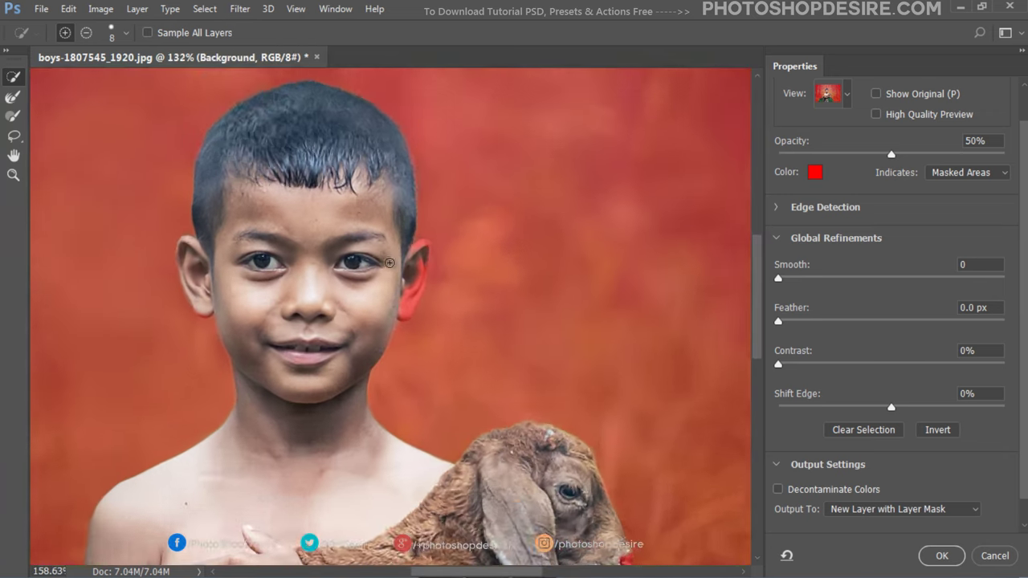
{"action": "scroll", "coordinate": [394, 257], "scroll_direction": "up", "scroll_amount": 1}
{"action": "left_click", "coordinate": [419, 255]}
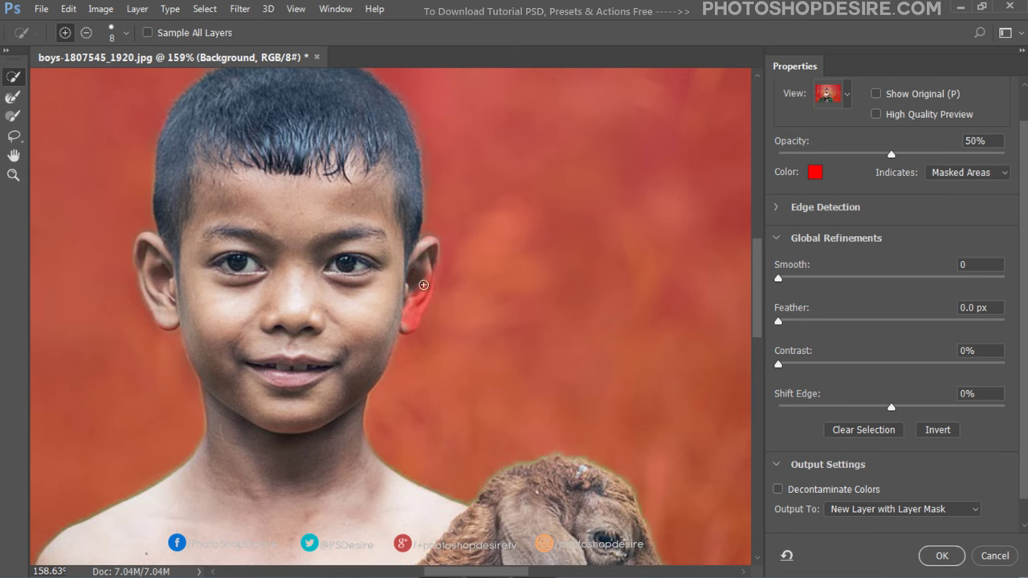
{"action": "left_click", "coordinate": [405, 323]}
{"action": "scroll", "coordinate": [330, 315], "scroll_direction": "down", "scroll_amount": 2}
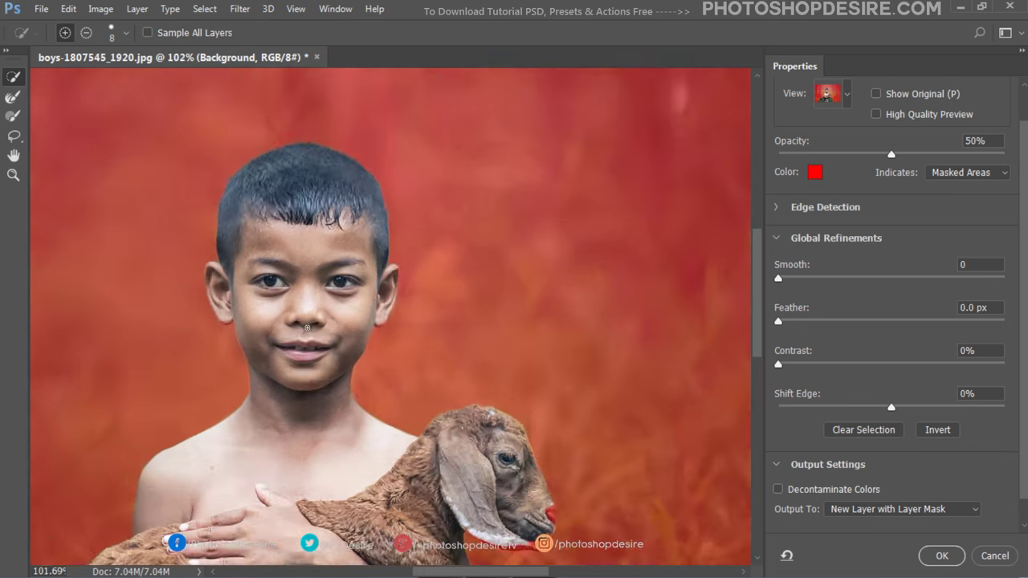
{"action": "scroll", "coordinate": [317, 402], "scroll_direction": "down", "scroll_amount": 3}
{"action": "scroll", "coordinate": [305, 477], "scroll_direction": "down", "scroll_amount": 1}
{"action": "scroll", "coordinate": [306, 476], "scroll_direction": "up", "scroll_amount": 2}
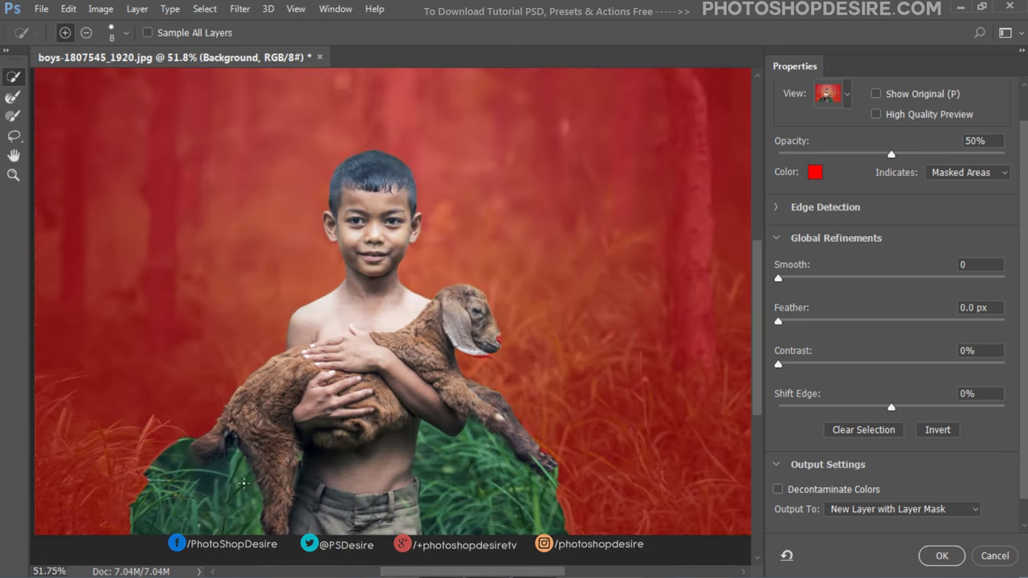
Subtract the stray grass at lower left, beside the legs and under the goat's belly.
{"action": "left_click", "coordinate": [86, 32]}
{"action": "scroll", "coordinate": [132, 520], "scroll_direction": "up", "scroll_amount": 1}
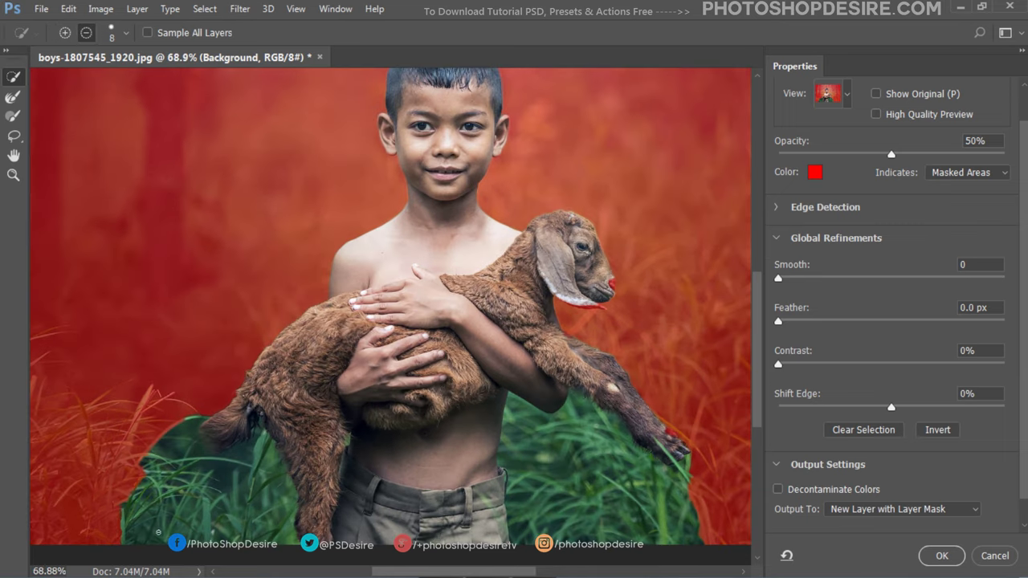
{"action": "left_click_drag", "start_coordinate": [158, 532], "coordinate": [163, 532]}
{"action": "mouse_move", "coordinate": [157, 465]}
{"action": "left_mouse_down"}
{"action": "mouse_move", "coordinate": [185, 426]}
{"action": "mouse_move", "coordinate": [191, 449]}
{"action": "mouse_move", "coordinate": [254, 443]}
{"action": "mouse_move", "coordinate": [277, 508]}
{"action": "left_mouse_up"}
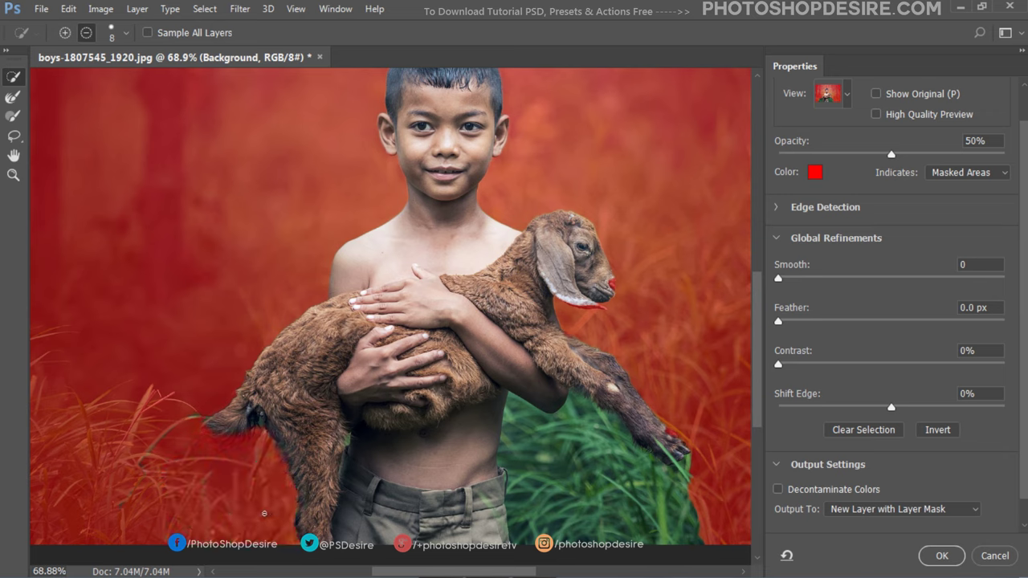
{"action": "left_click_drag", "start_coordinate": [562, 458], "coordinate": [594, 532]}
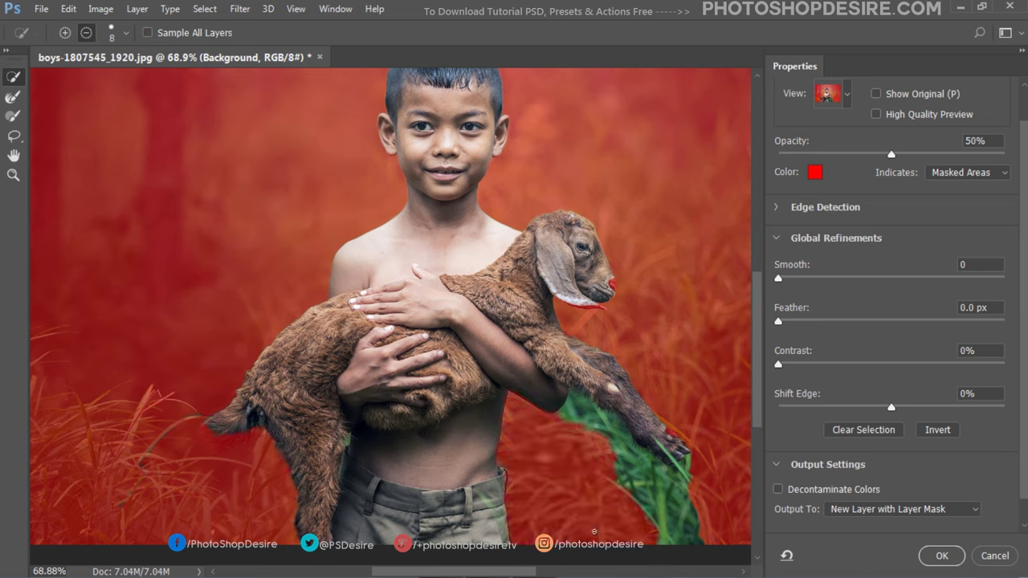
{"action": "left_click_drag", "start_coordinate": [695, 534], "coordinate": [666, 515]}
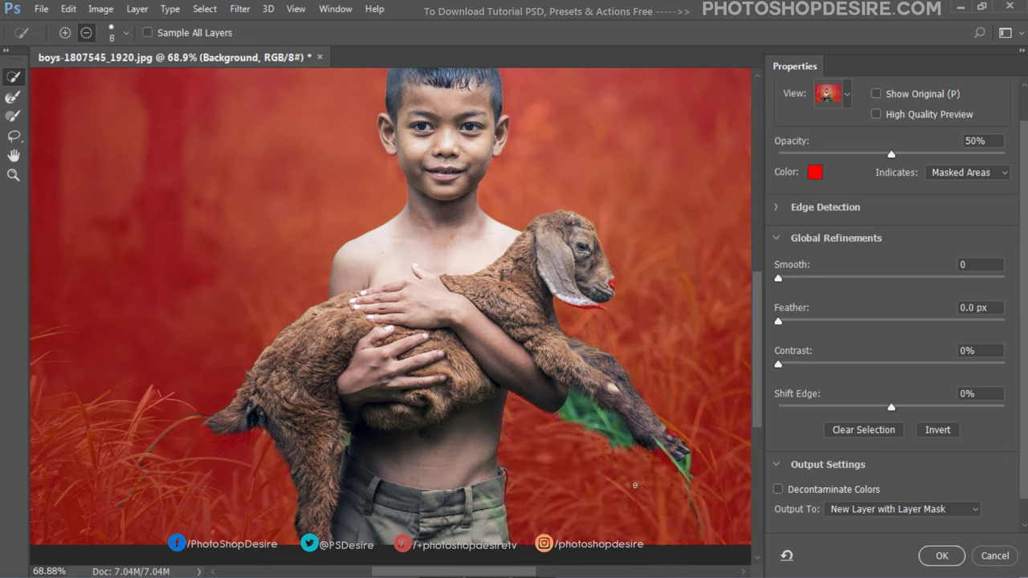
{"action": "left_click_drag", "start_coordinate": [586, 419], "coordinate": [581, 412]}
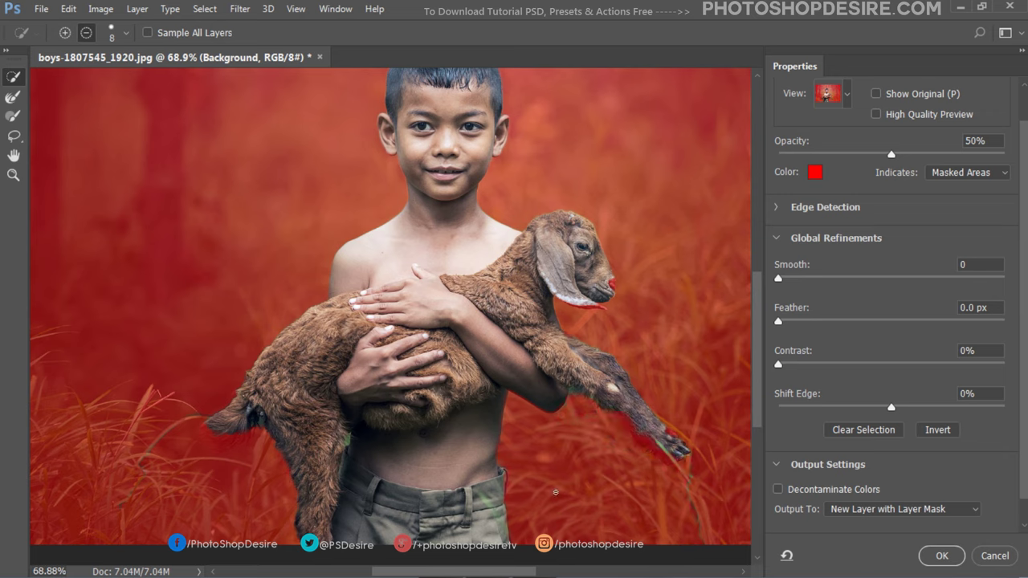
{"action": "scroll", "coordinate": [209, 436], "scroll_direction": "up", "scroll_amount": 3}
{"action": "scroll", "coordinate": [211, 439], "scroll_direction": "up", "scroll_amount": 2}
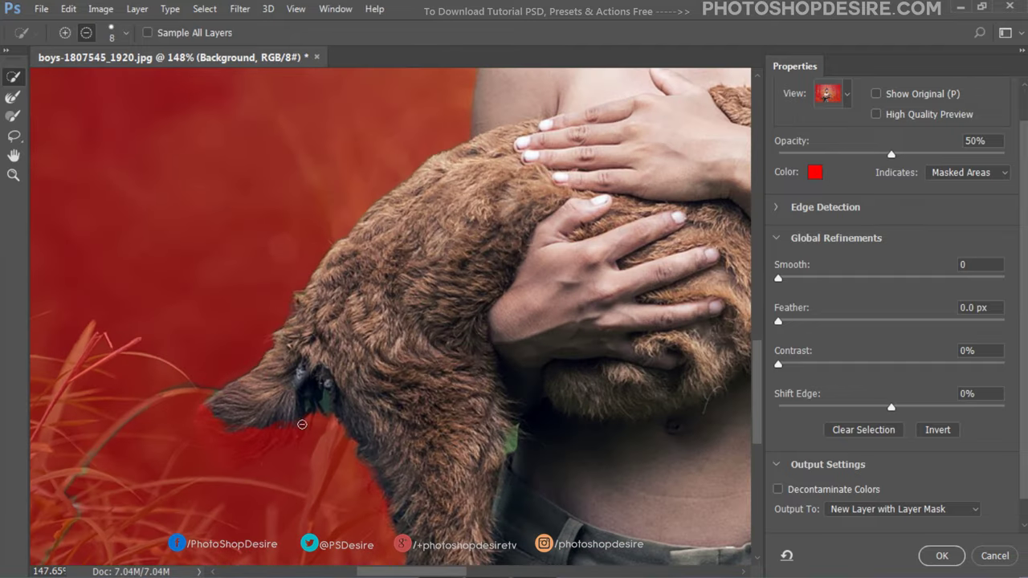
Re-add the goat's tail underside with a smaller brush, then fit the photo to the window.
{"action": "left_click", "coordinate": [64, 32]}
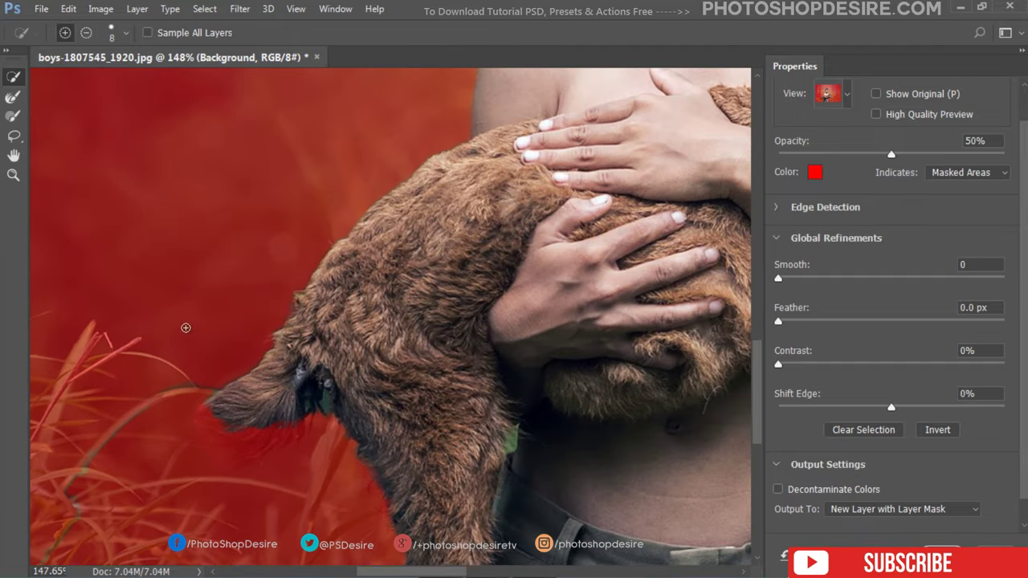
{"action": "key", "text": "bracketleft"}
{"action": "key", "text": "bracketleft"}
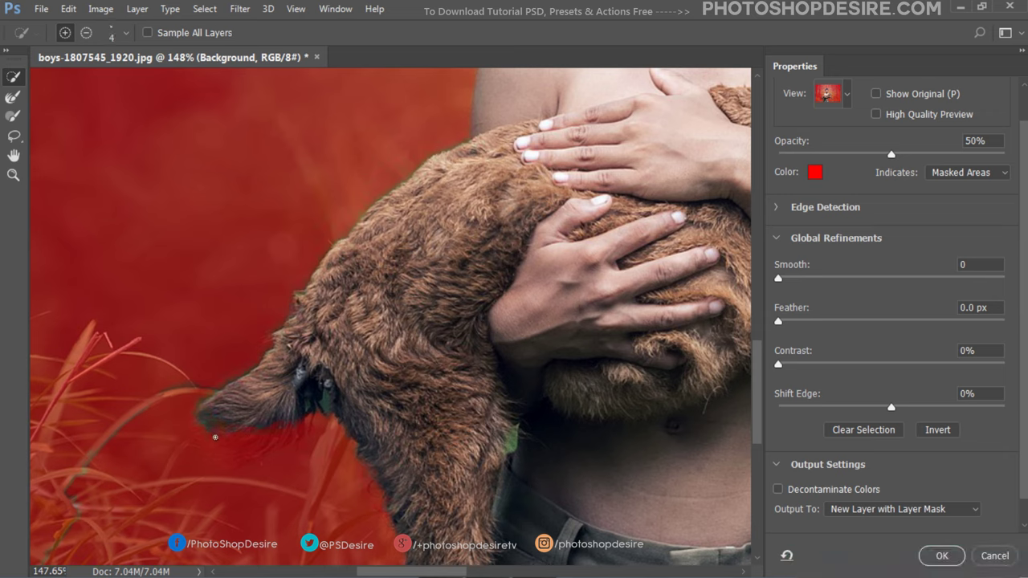
{"action": "mouse_move", "coordinate": [201, 432]}
{"action": "left_mouse_down"}
{"action": "mouse_move", "coordinate": [246, 442]}
{"action": "mouse_move", "coordinate": [293, 434]}
{"action": "mouse_move", "coordinate": [229, 452]}
{"action": "left_mouse_up"}
{"action": "key", "text": "ctrl+0"}
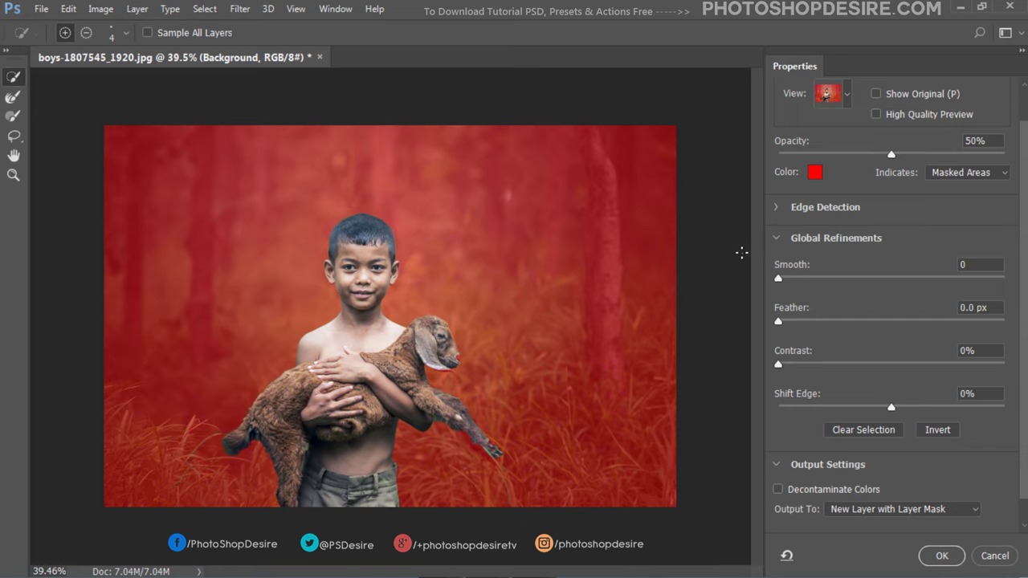
Refine edges along the boy's hair, the goat's hoof and head, and the boy's shoulder.
{"action": "left_click", "coordinate": [16, 102]}
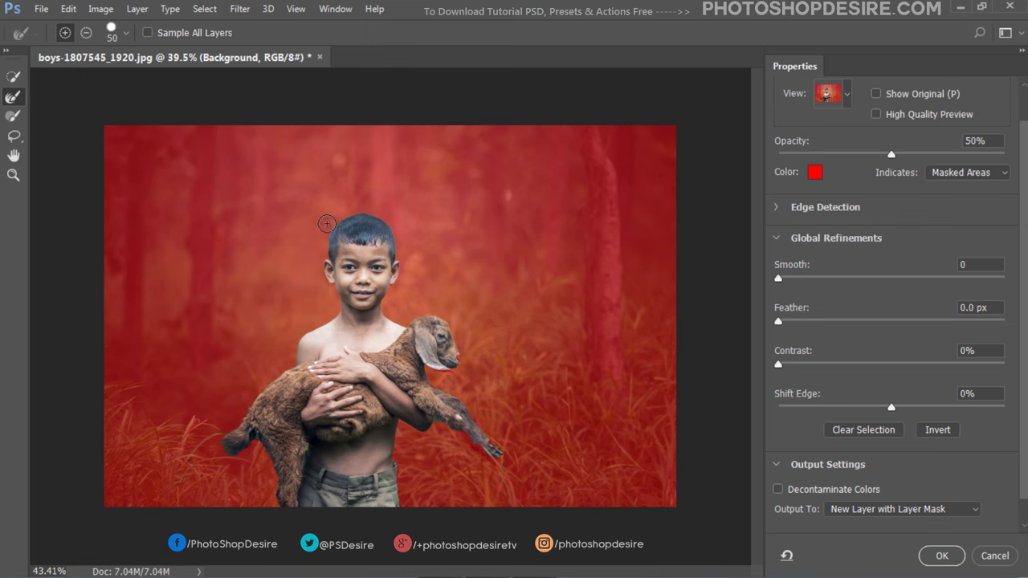
{"action": "scroll", "coordinate": [325, 213], "scroll_direction": "up", "scroll_amount": 2}
{"action": "mouse_move", "coordinate": [362, 179]}
{"action": "left_mouse_down"}
{"action": "mouse_move", "coordinate": [306, 235]}
{"action": "mouse_move", "coordinate": [323, 319]}
{"action": "mouse_move", "coordinate": [166, 503]}
{"action": "mouse_move", "coordinate": [161, 534]}
{"action": "mouse_move", "coordinate": [206, 523]}
{"action": "mouse_move", "coordinate": [219, 543]}
{"action": "left_mouse_up"}
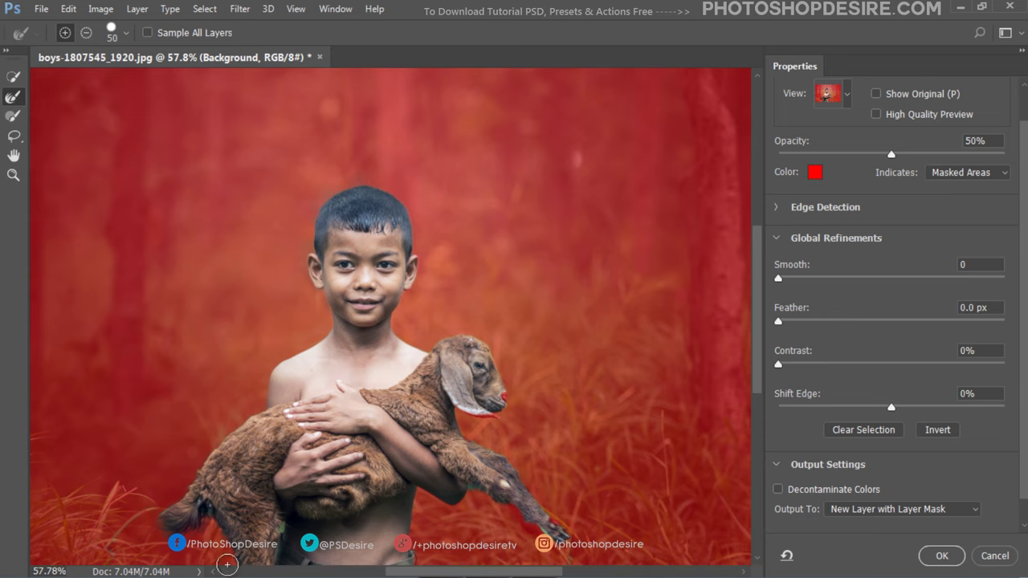
{"action": "scroll", "coordinate": [755, 369], "scroll_direction": "down", "scroll_amount": 1}
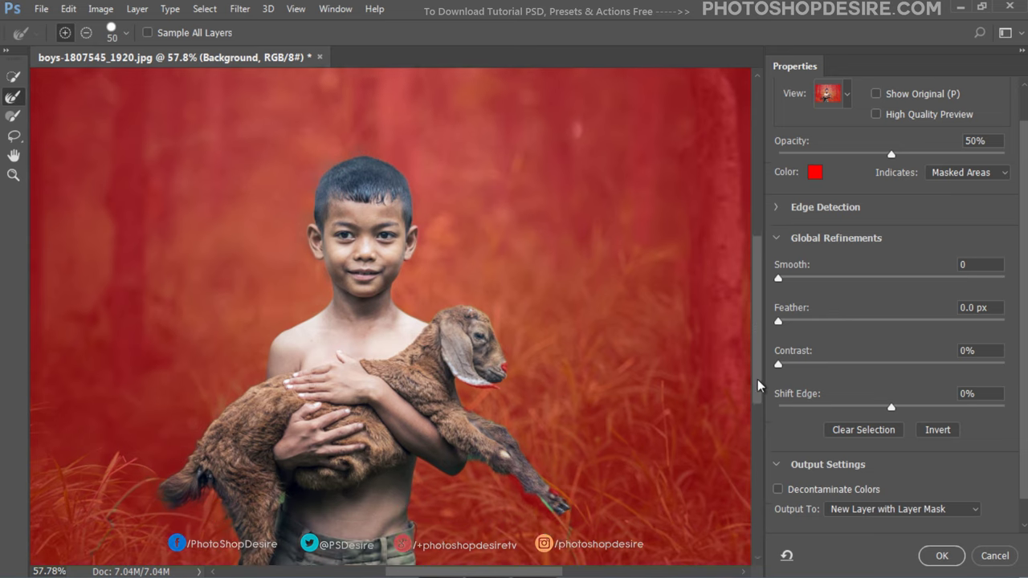
{"action": "scroll", "coordinate": [758, 379], "scroll_direction": "down", "scroll_amount": 3}
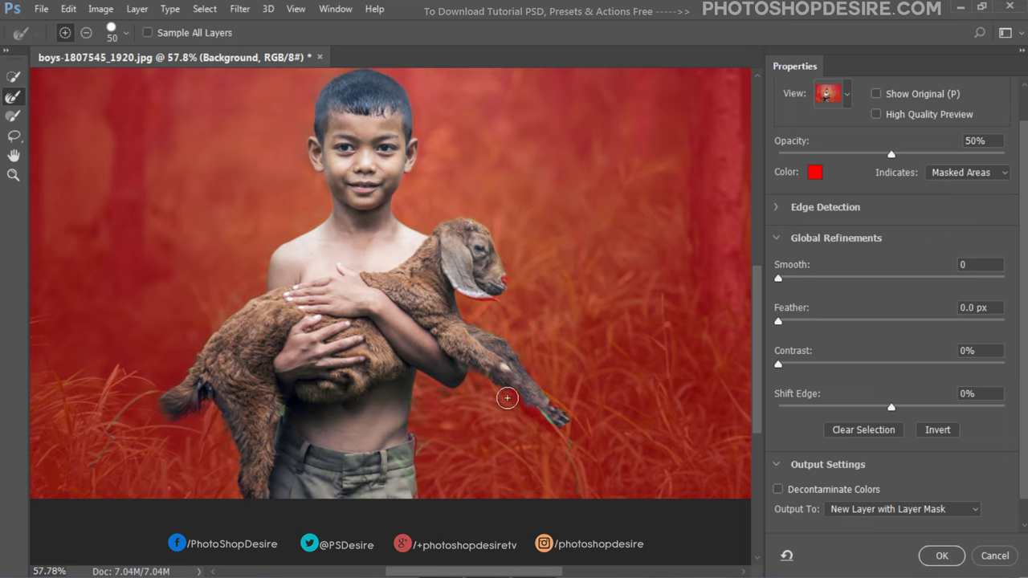
{"action": "left_click_drag", "start_coordinate": [571, 424], "coordinate": [529, 365]}
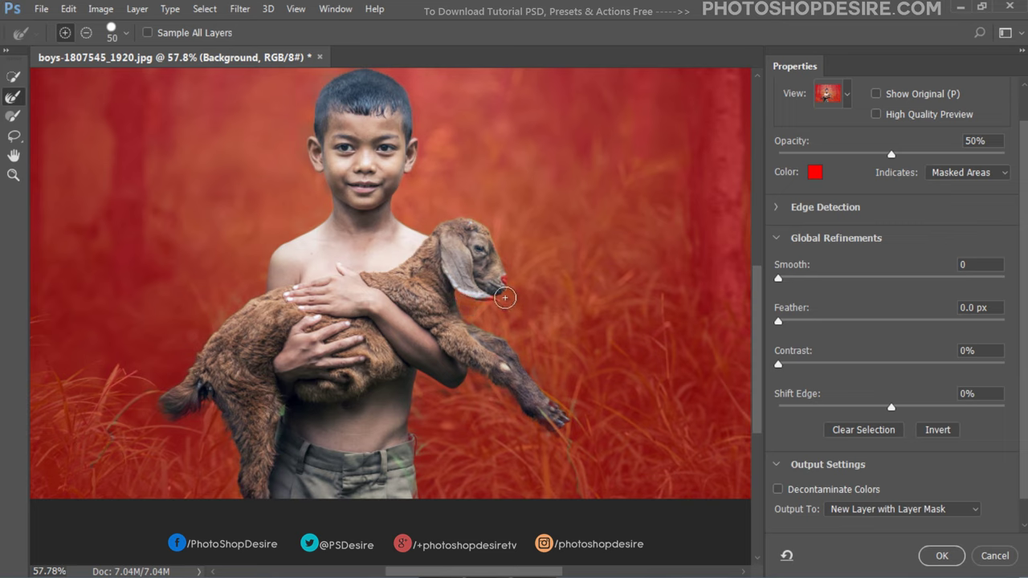
{"action": "mouse_move", "coordinate": [513, 269]}
{"action": "left_mouse_down"}
{"action": "mouse_move", "coordinate": [475, 212]}
{"action": "mouse_move", "coordinate": [427, 222]}
{"action": "left_mouse_up"}
{"action": "mouse_move", "coordinate": [427, 222]}
{"action": "left_mouse_down"}
{"action": "mouse_move", "coordinate": [400, 202]}
{"action": "mouse_move", "coordinate": [422, 162]}
{"action": "mouse_move", "coordinate": [411, 84]}
{"action": "mouse_move", "coordinate": [387, 68]}
{"action": "mouse_move", "coordinate": [345, 68]}
{"action": "mouse_move", "coordinate": [307, 88]}
{"action": "left_mouse_up"}
{"action": "scroll", "coordinate": [599, 314], "scroll_direction": "down", "scroll_amount": 1}
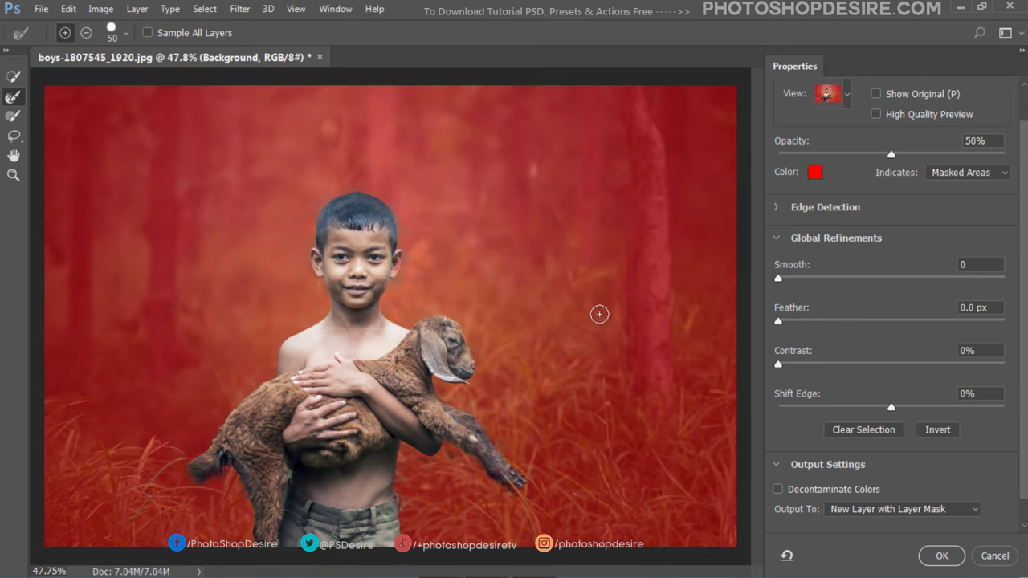
Output the refined selection as a new layer with a layer mask.
{"action": "left_click", "coordinate": [882, 509]}
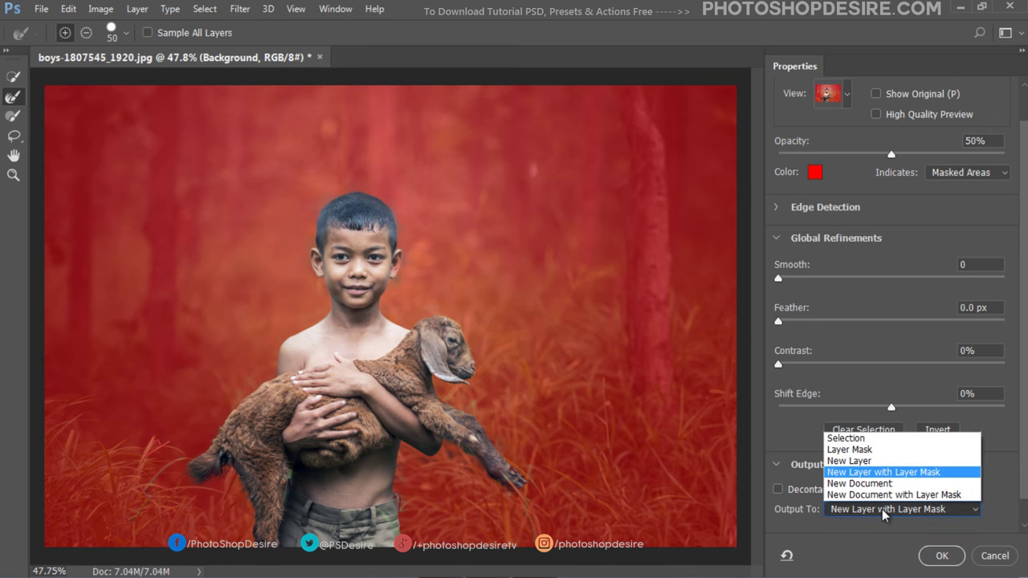
{"action": "left_click", "coordinate": [901, 516]}
{"action": "left_click", "coordinate": [941, 556]}
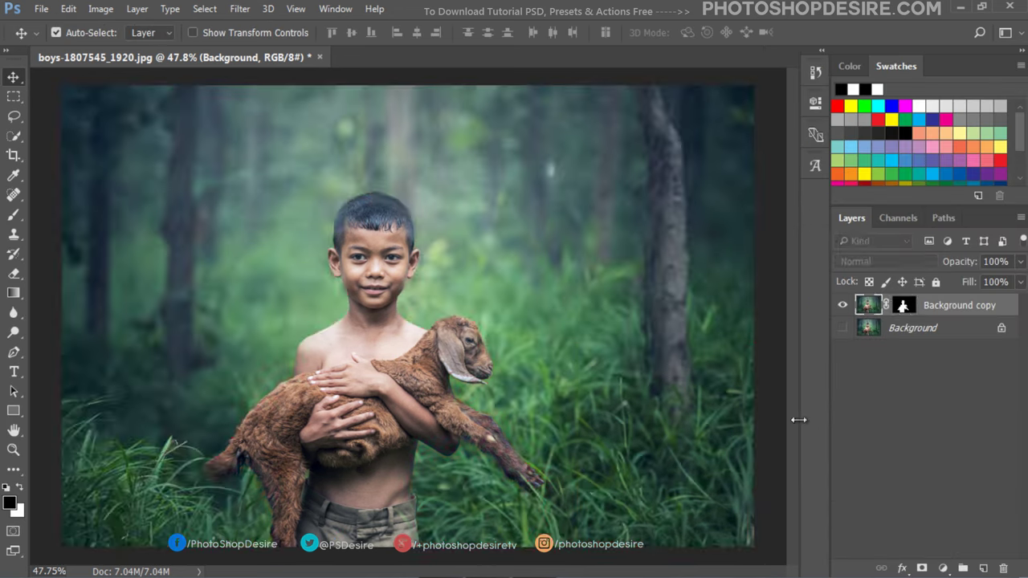
Toggle the Background layer to compare, then display the Background copy mask alone.
{"action": "left_click", "coordinate": [843, 328]}
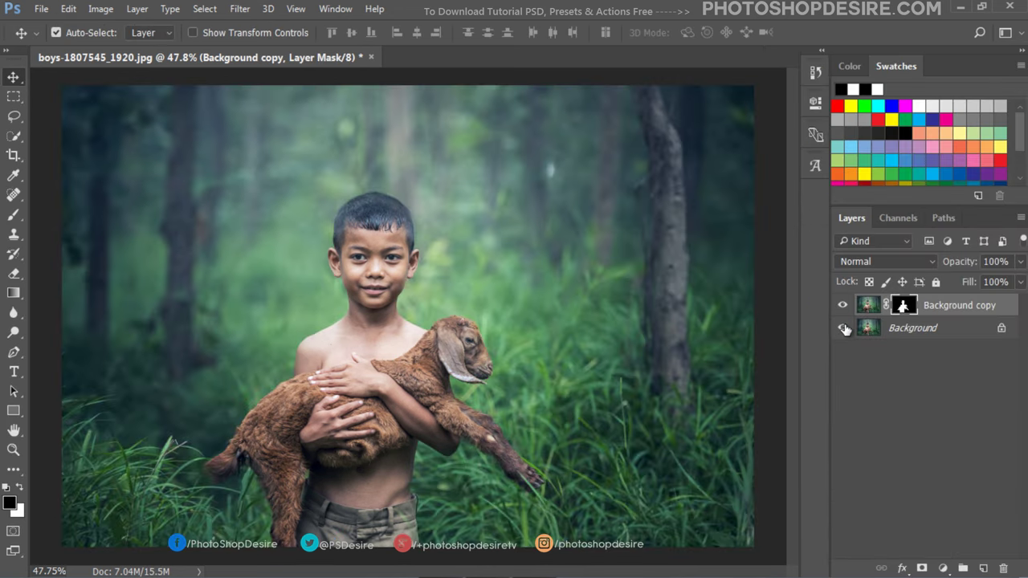
{"action": "left_click", "coordinate": [843, 328]}
{"action": "left_click", "coordinate": [842, 327]}
{"action": "left_click", "coordinate": [842, 327]}
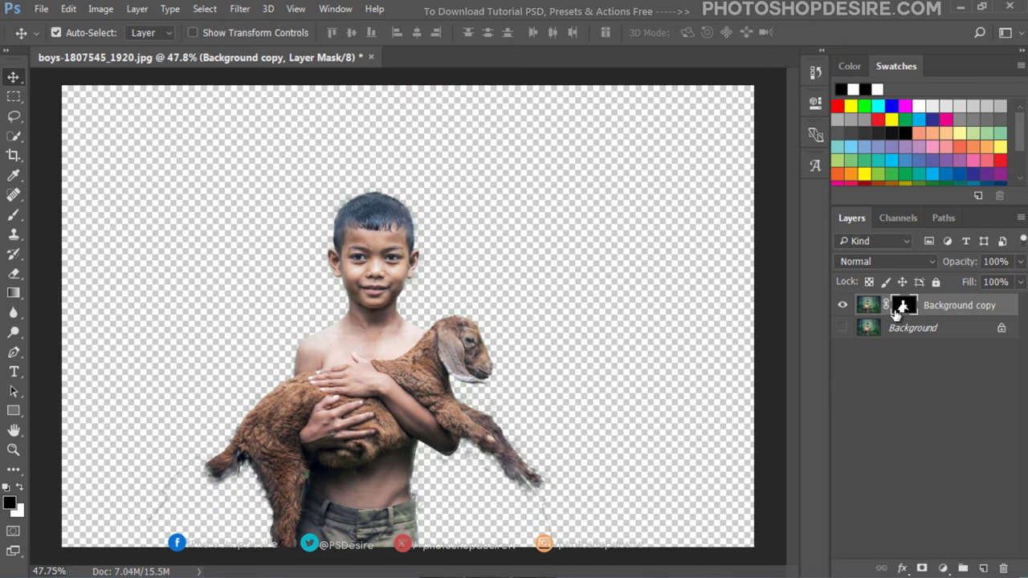
{"action": "left_click", "coordinate": [903, 305], "text": "alt"}
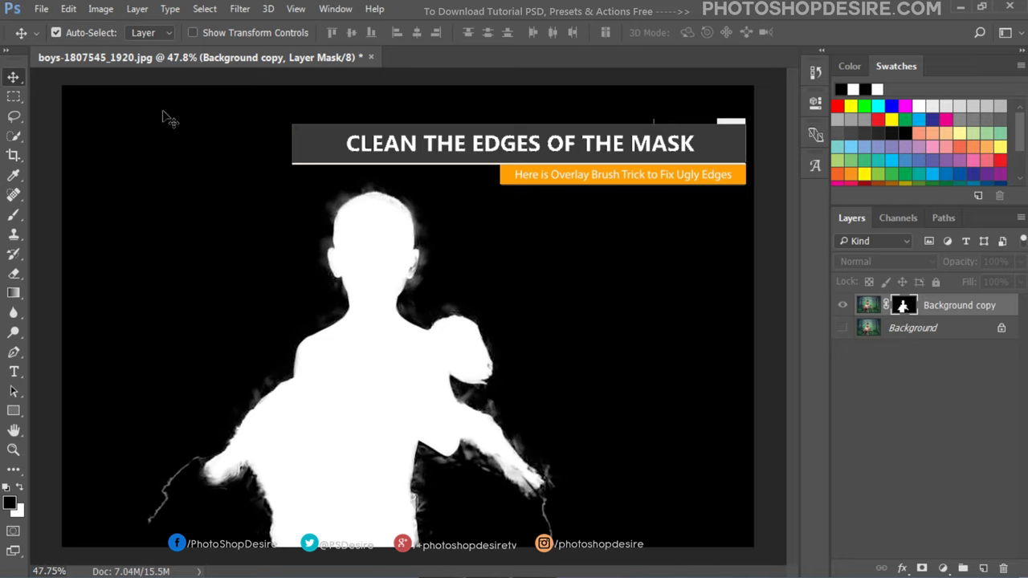
{"action": "left_click", "coordinate": [14, 214]}
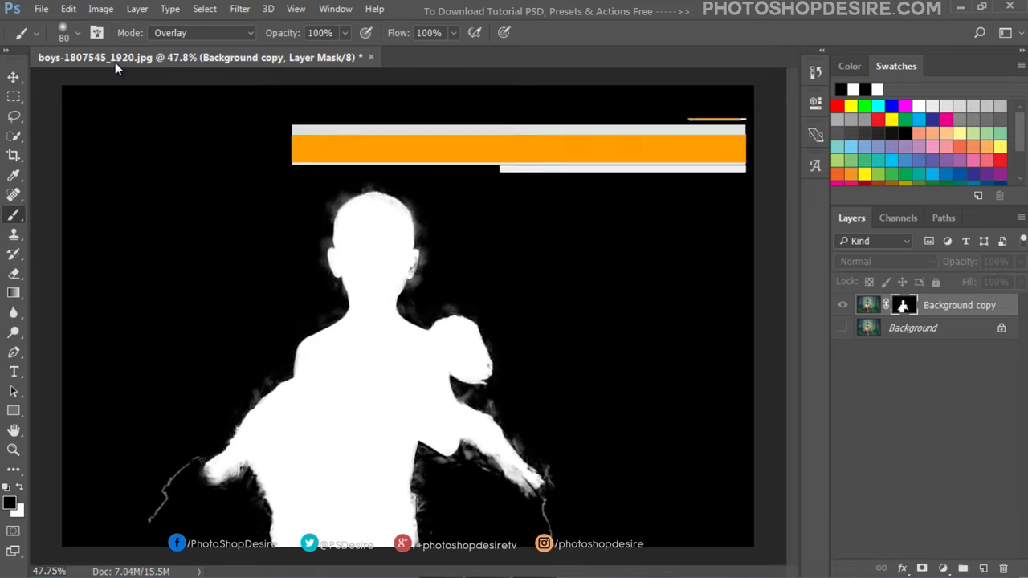
With a black Overlay-mode brush, paint away the grey fringe around the head, ear and body.
{"action": "left_click", "coordinate": [165, 33]}
{"action": "left_click", "coordinate": [201, 241]}
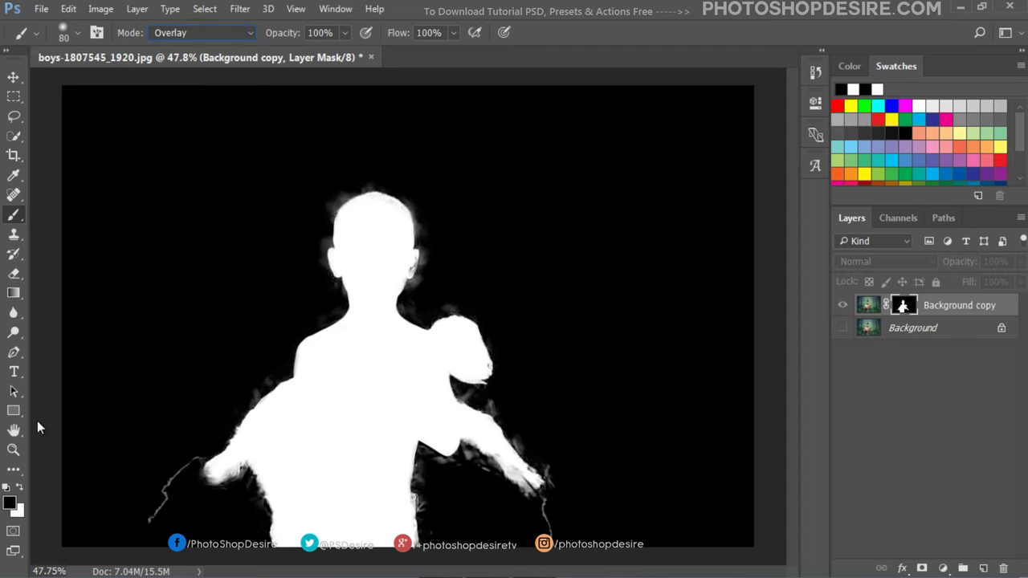
{"action": "left_click", "coordinate": [12, 505]}
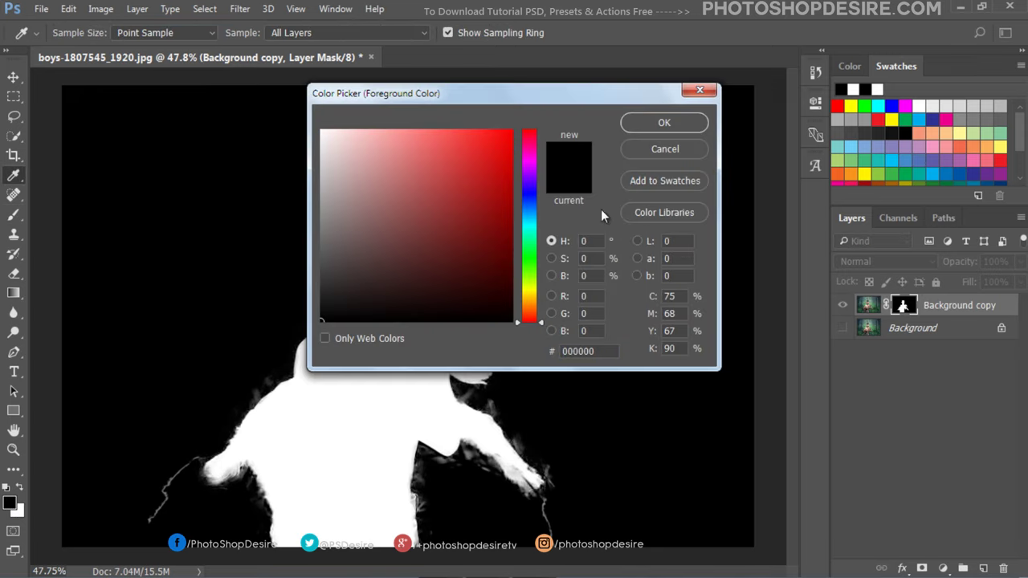
{"action": "left_click", "coordinate": [643, 130]}
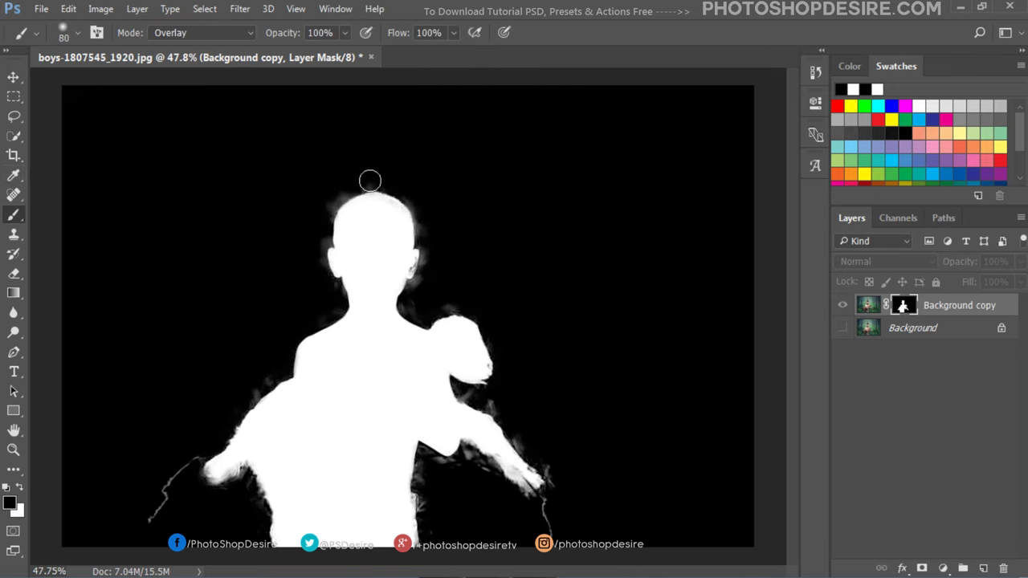
{"action": "left_click_drag", "start_coordinate": [353, 191], "coordinate": [329, 213]}
{"action": "mouse_move", "coordinate": [323, 252]}
{"action": "left_mouse_down"}
{"action": "mouse_move", "coordinate": [251, 394]}
{"action": "mouse_move", "coordinate": [154, 519]}
{"action": "mouse_move", "coordinate": [245, 477]}
{"action": "mouse_move", "coordinate": [267, 556]}
{"action": "left_mouse_up"}
{"action": "mouse_move", "coordinate": [417, 555]}
{"action": "left_mouse_down"}
{"action": "mouse_move", "coordinate": [422, 450]}
{"action": "mouse_move", "coordinate": [470, 452]}
{"action": "mouse_move", "coordinate": [526, 504]}
{"action": "mouse_move", "coordinate": [551, 477]}
{"action": "mouse_move", "coordinate": [549, 528]}
{"action": "mouse_move", "coordinate": [539, 461]}
{"action": "mouse_move", "coordinate": [484, 402]}
{"action": "mouse_move", "coordinate": [459, 393]}
{"action": "mouse_move", "coordinate": [487, 393]}
{"action": "mouse_move", "coordinate": [495, 340]}
{"action": "mouse_move", "coordinate": [479, 321]}
{"action": "mouse_move", "coordinate": [408, 305]}
{"action": "mouse_move", "coordinate": [427, 250]}
{"action": "mouse_move", "coordinate": [415, 213]}
{"action": "mouse_move", "coordinate": [367, 184]}
{"action": "left_mouse_up"}
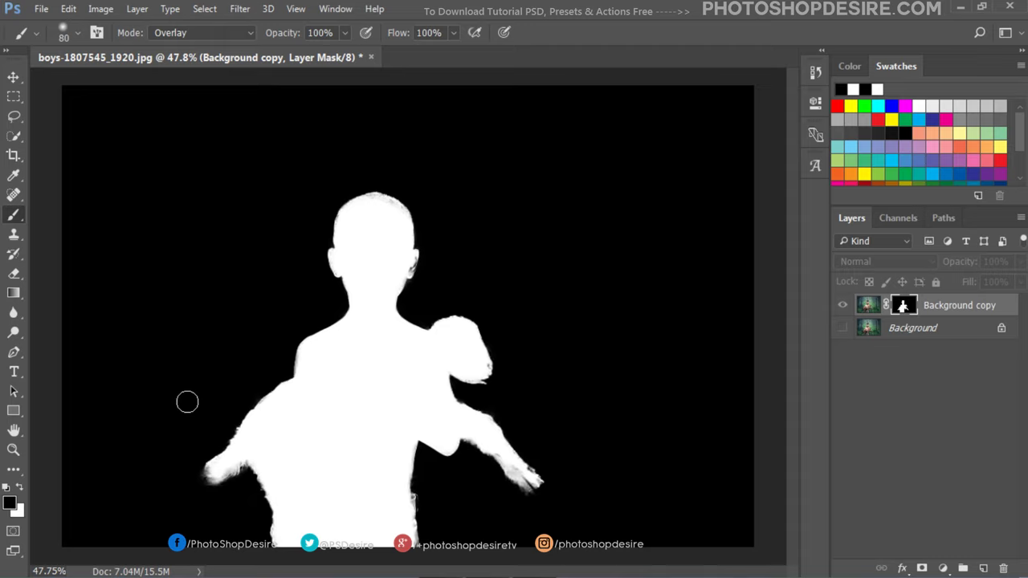
Paint the head's right edge and ear in white, then return to the photo with Background visible.
{"action": "left_click", "coordinate": [18, 488]}
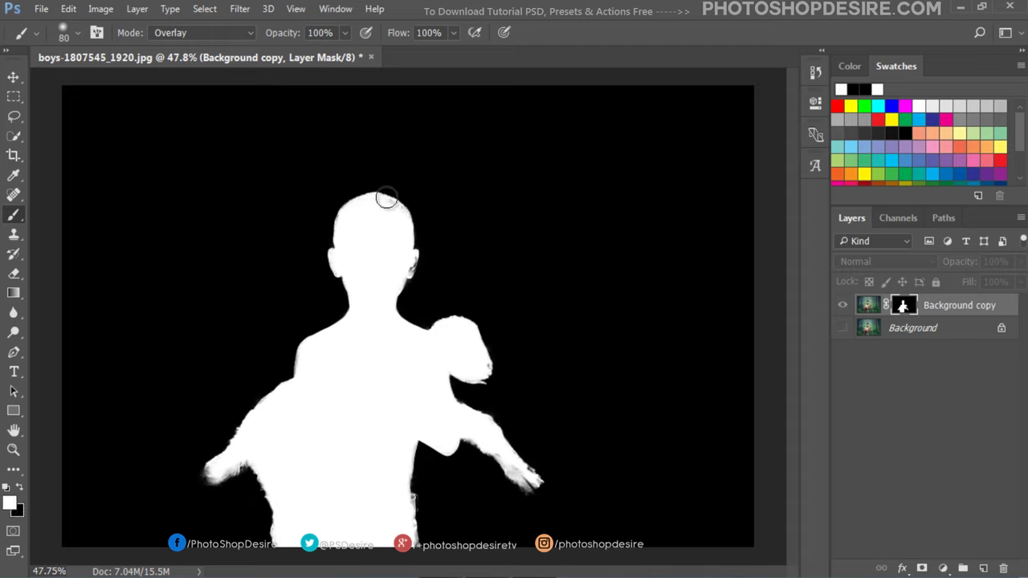
{"action": "mouse_move", "coordinate": [386, 198]}
{"action": "left_mouse_down"}
{"action": "mouse_move", "coordinate": [379, 281]}
{"action": "mouse_move", "coordinate": [329, 263]}
{"action": "mouse_move", "coordinate": [473, 358]}
{"action": "mouse_move", "coordinate": [476, 371]}
{"action": "mouse_move", "coordinate": [447, 372]}
{"action": "mouse_move", "coordinate": [466, 429]}
{"action": "mouse_move", "coordinate": [528, 482]}
{"action": "mouse_move", "coordinate": [523, 471]}
{"action": "left_mouse_up"}
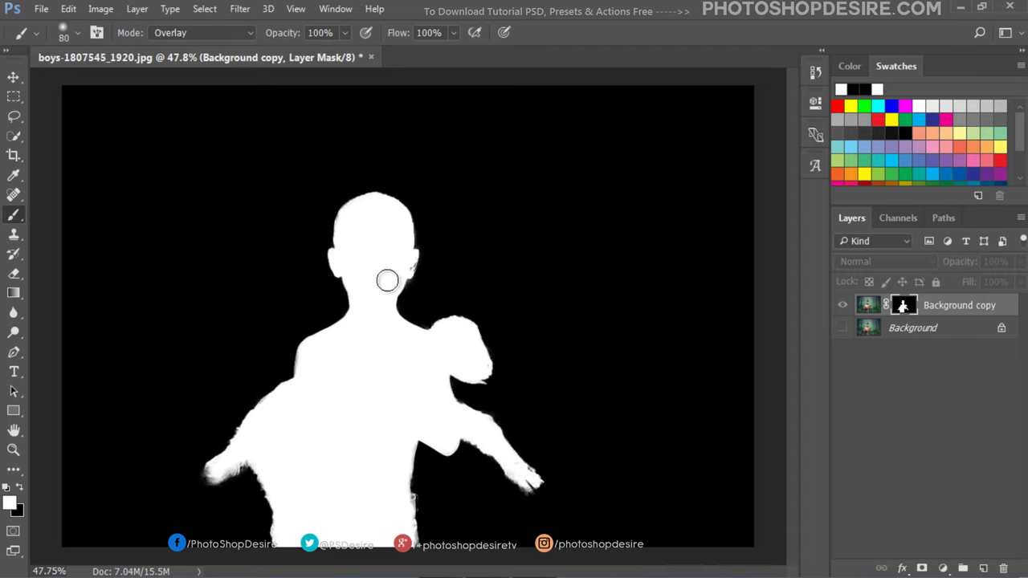
{"action": "left_click_drag", "start_coordinate": [387, 280], "coordinate": [408, 265]}
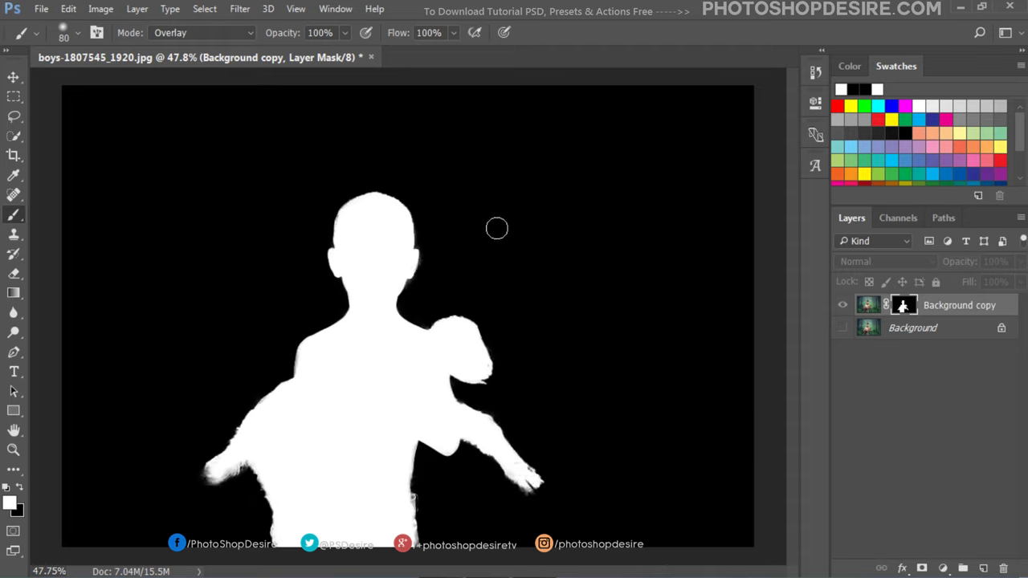
{"action": "left_click", "coordinate": [842, 305]}
{"action": "left_click", "coordinate": [842, 327]}
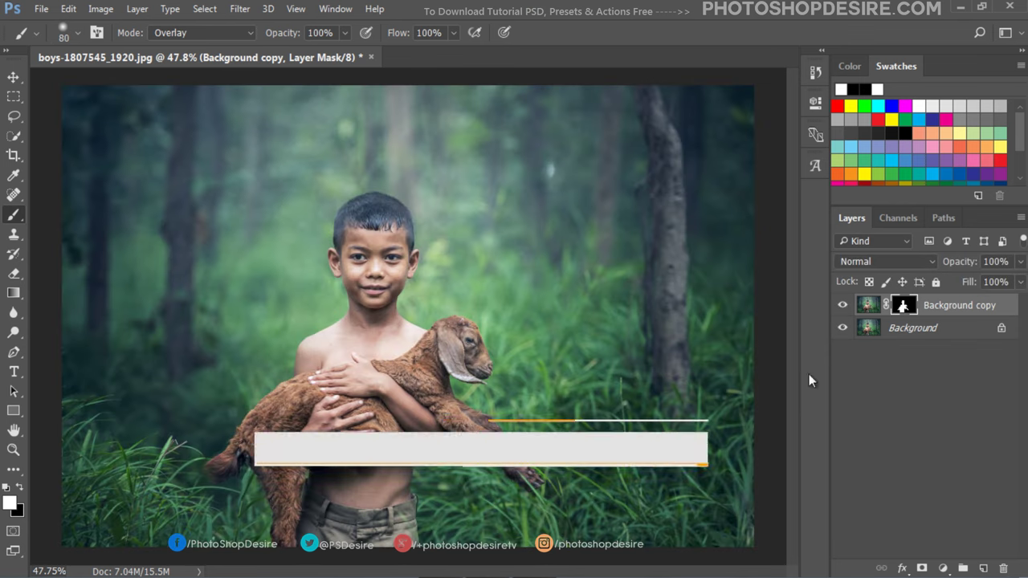
Add a white Solid Color fill layer and fit the image to the window.
{"action": "left_click", "coordinate": [940, 568]}
{"action": "left_click", "coordinate": [930, 240]}
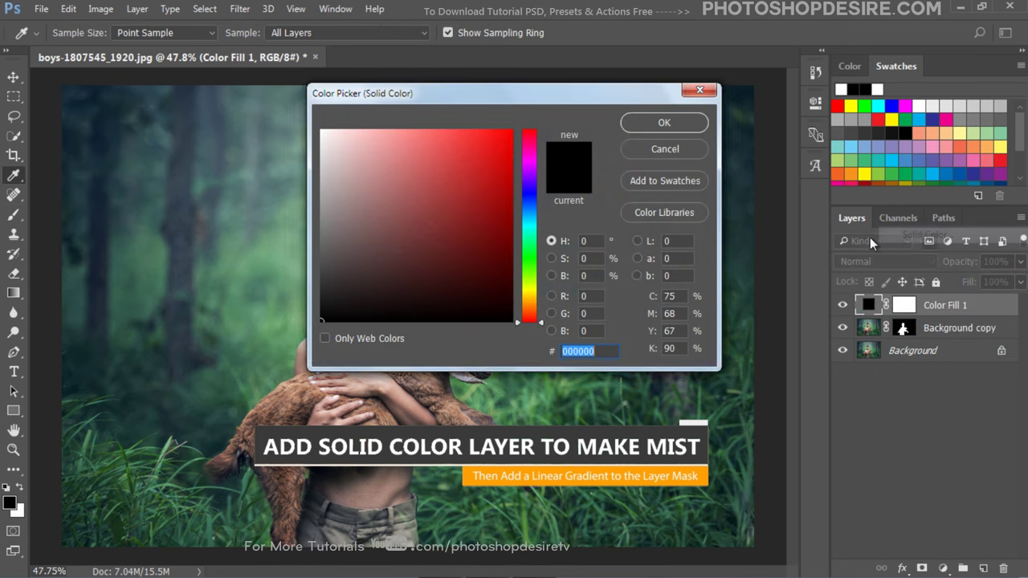
{"action": "left_click_drag", "start_coordinate": [443, 195], "coordinate": [321, 129]}
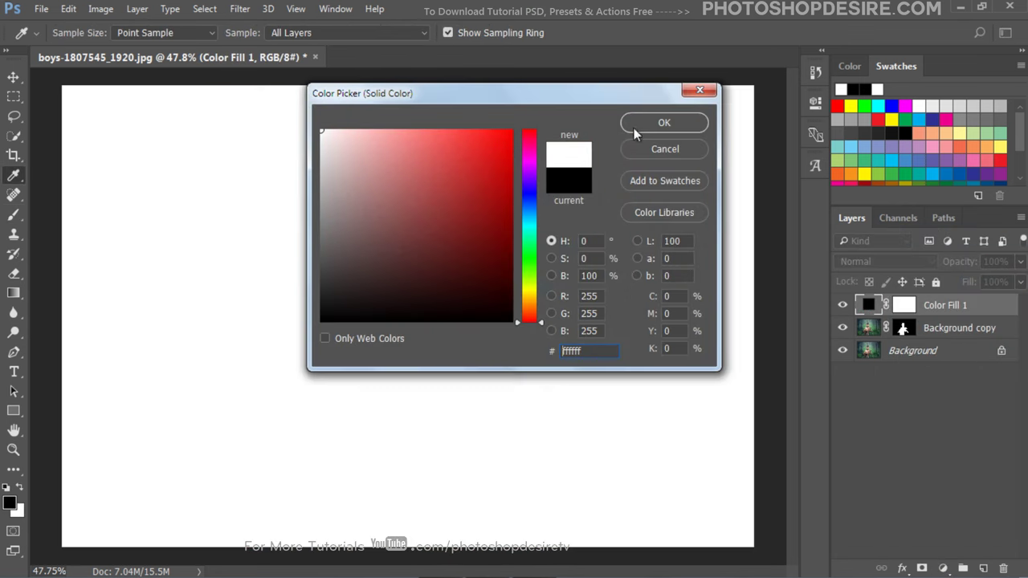
{"action": "left_click", "coordinate": [635, 129]}
{"action": "key", "text": "b"}
{"action": "key", "text": "ctrl+0"}
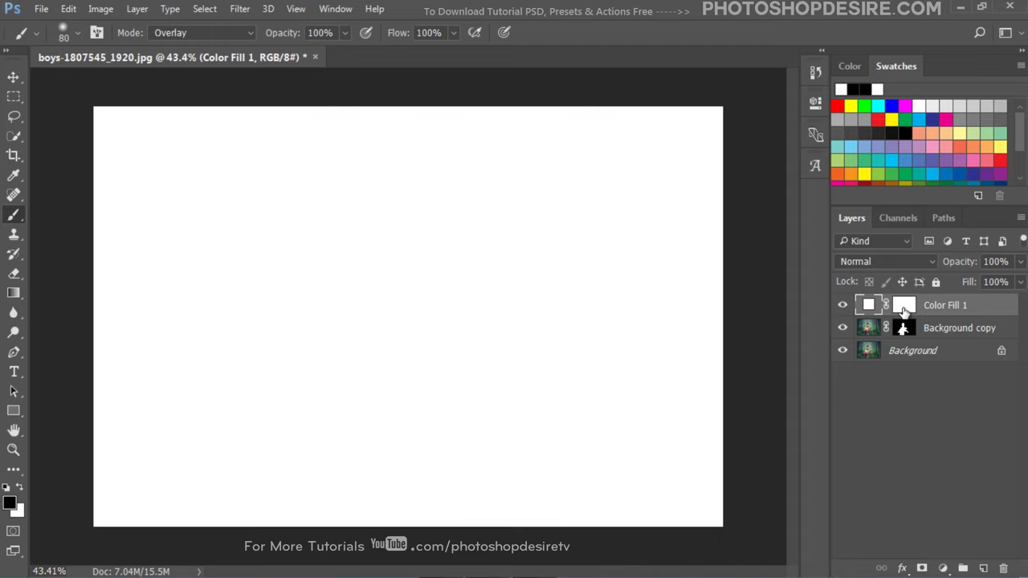
Draw a top-to-bottom linear gradient on the fill's mask and duplicate the mist layer.
{"action": "left_click", "coordinate": [904, 305]}
{"action": "key", "text": "x"}
{"action": "left_click", "coordinate": [14, 295]}
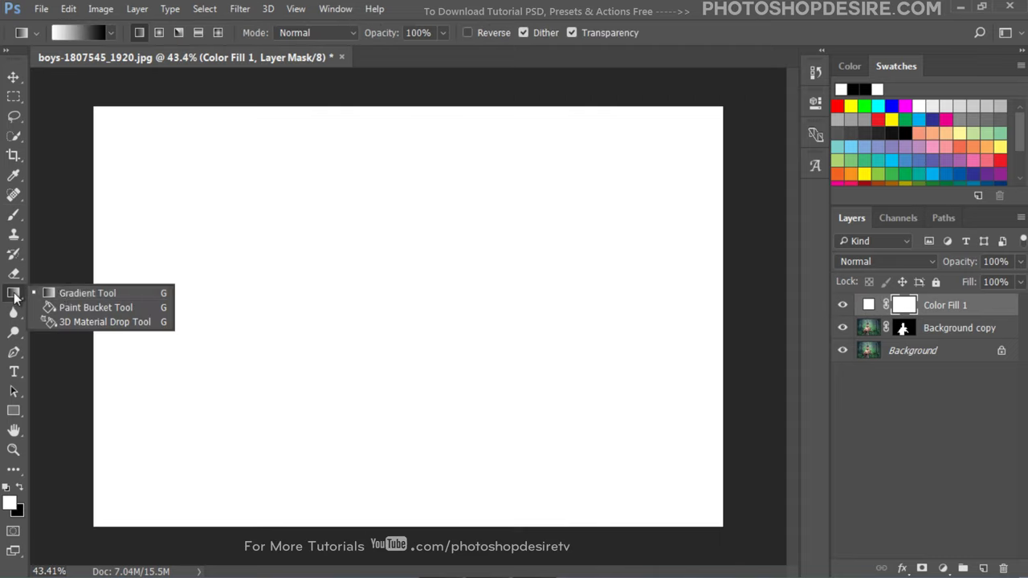
{"action": "left_click", "coordinate": [66, 296]}
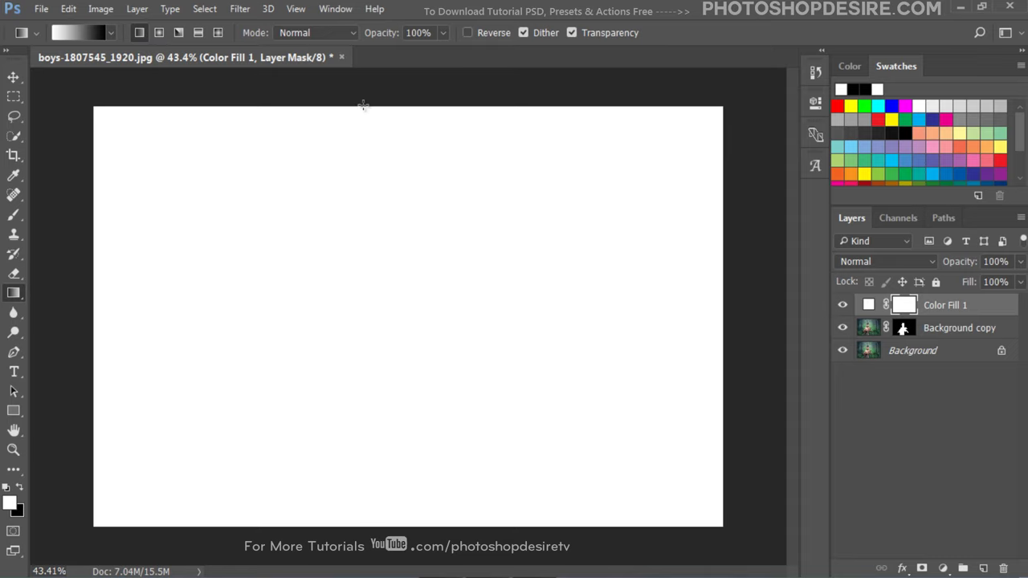
{"action": "left_click_drag", "start_coordinate": [376, 104], "coordinate": [408, 528]}
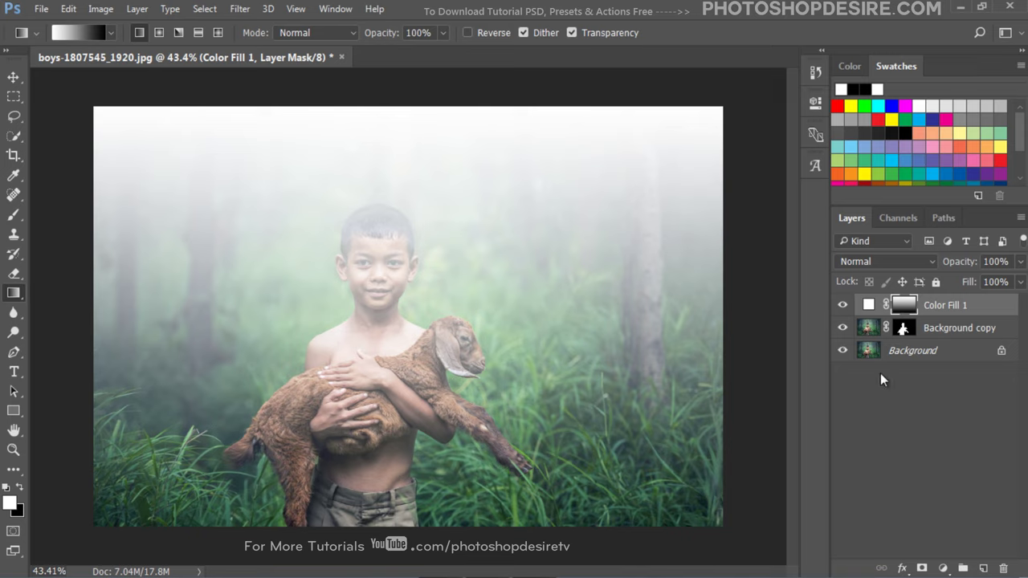
{"action": "left_click_drag", "start_coordinate": [930, 311], "coordinate": [985, 564]}
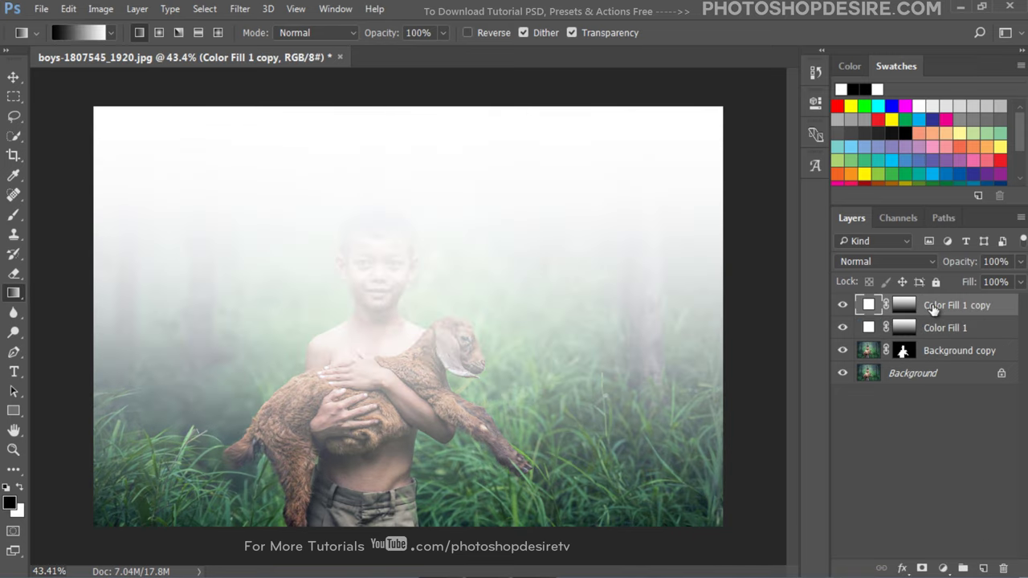
Group both white fill layers into a group named MIST.
{"action": "left_click", "coordinate": [935, 328], "text": "shift"}
{"action": "right_click", "coordinate": [933, 326]}
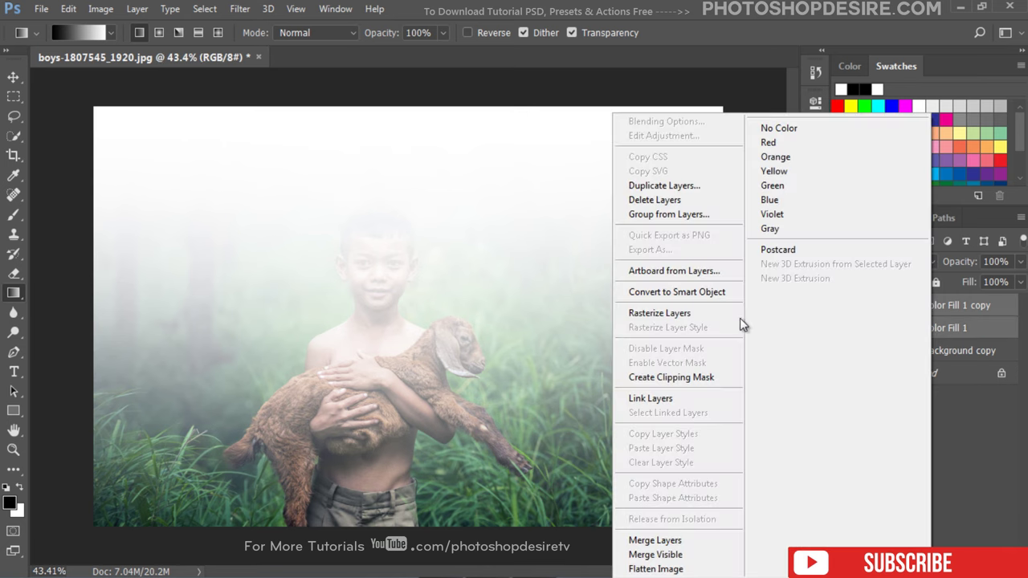
{"action": "left_click", "coordinate": [643, 216]}
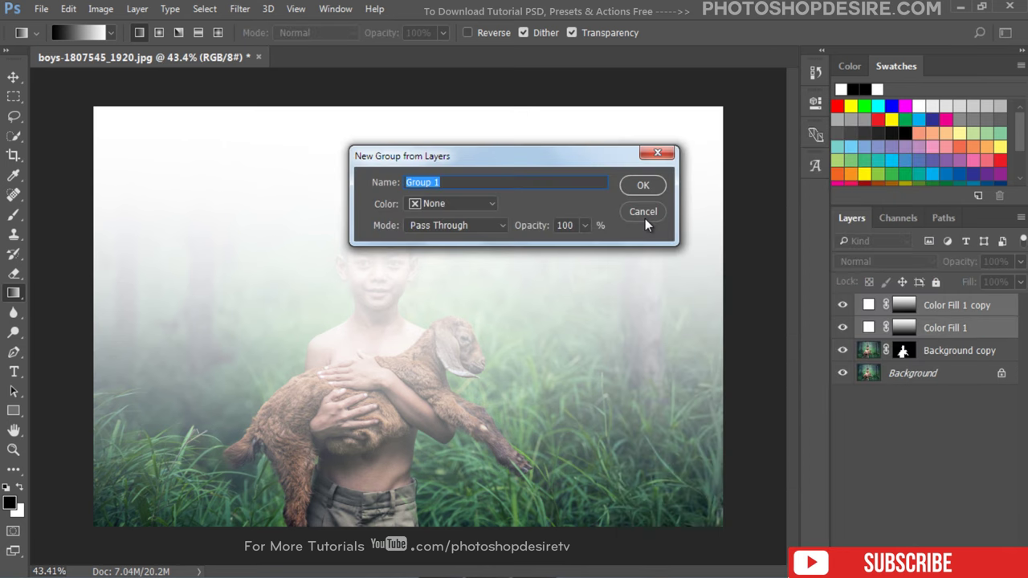
{"action": "type", "text": "MIST"}
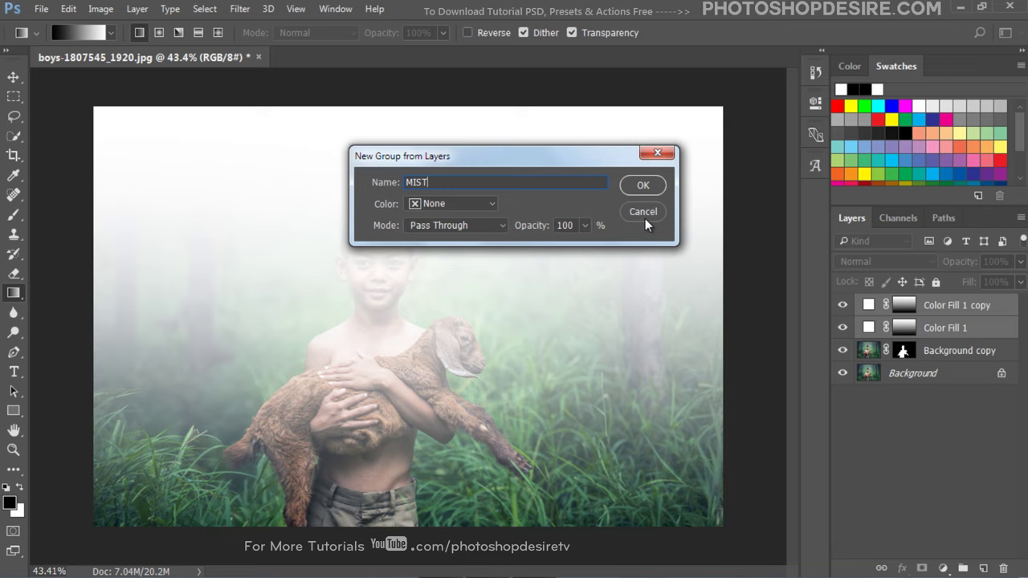
{"action": "left_click", "coordinate": [642, 185]}
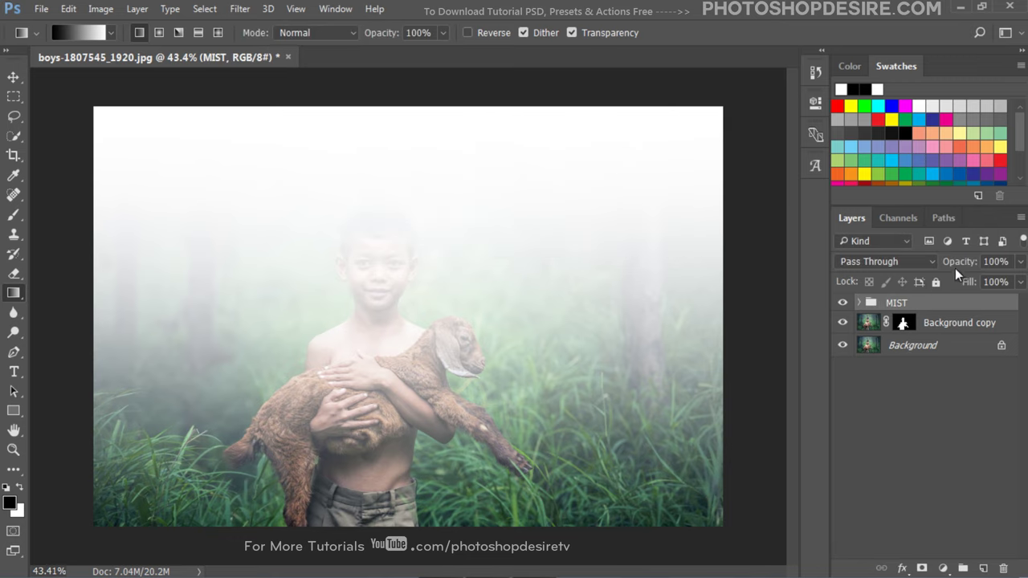
Set MIST to 70% opacity and mask it off the boy and goat using the cutout selection.
{"action": "left_click_drag", "start_coordinate": [960, 269], "coordinate": [934, 263]}
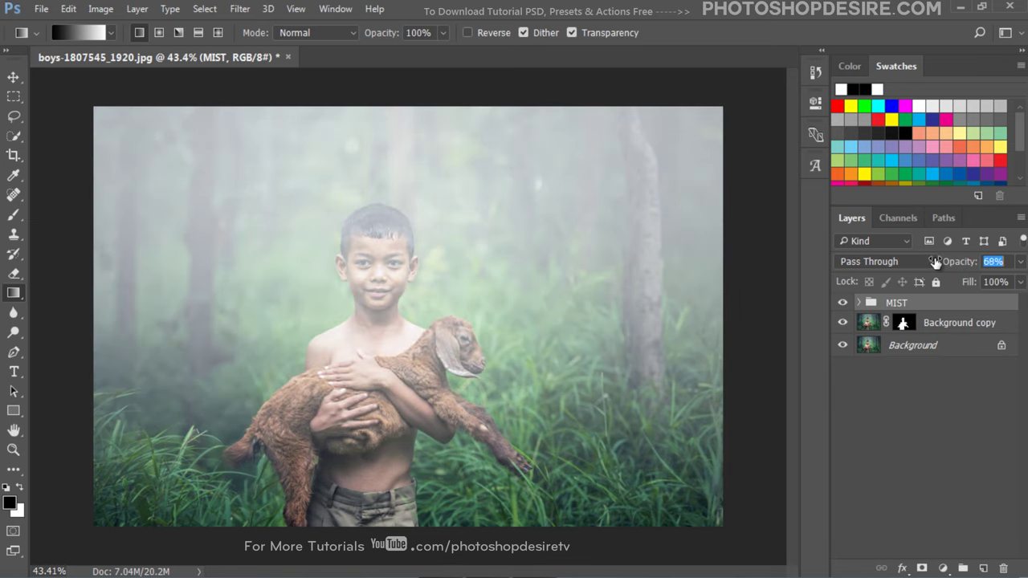
{"action": "left_click", "coordinate": [906, 324], "text": "ctrl"}
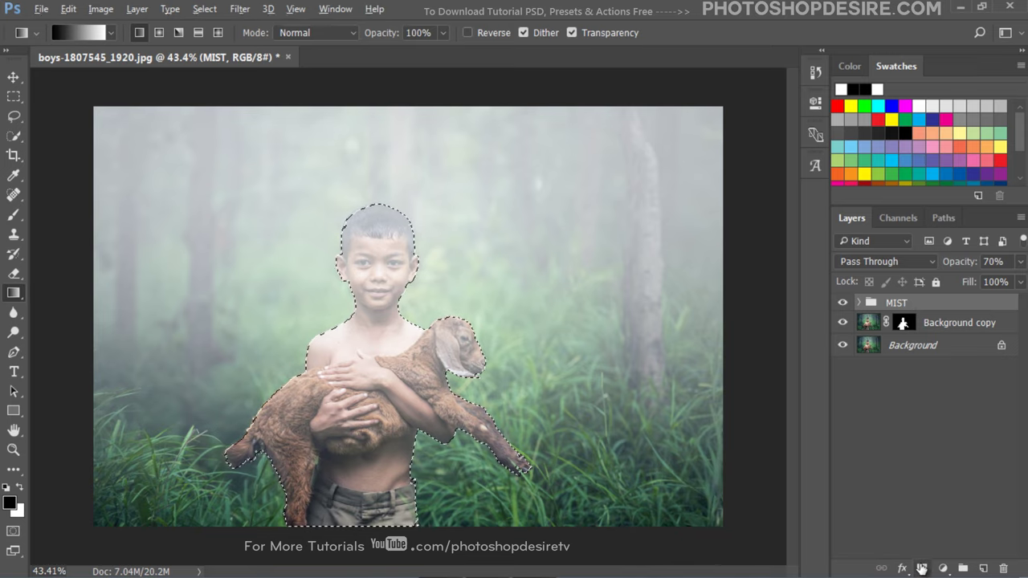
{"action": "left_click", "coordinate": [922, 568], "text": "alt"}
{"action": "left_click", "coordinate": [844, 305]}
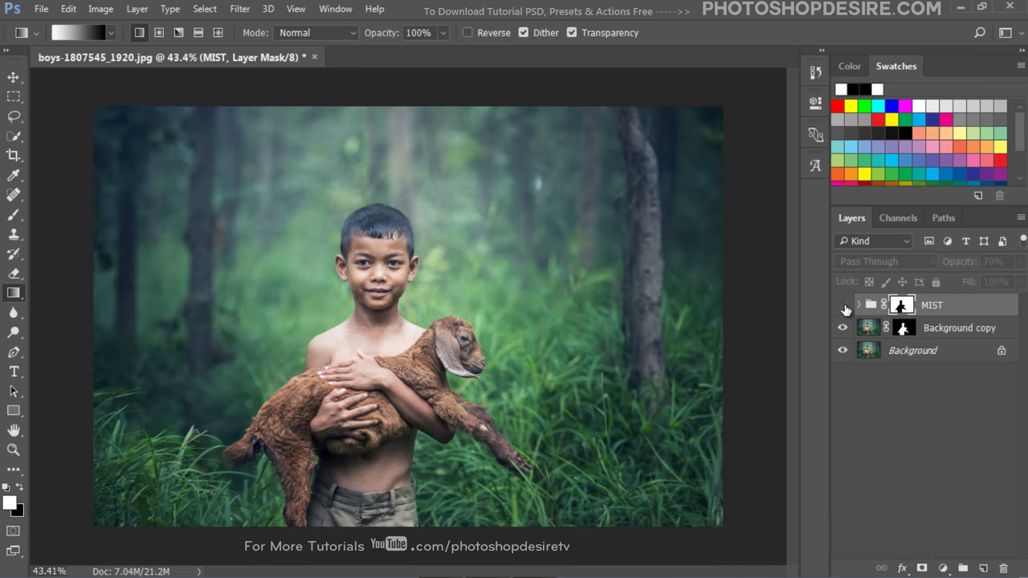
{"action": "left_click", "coordinate": [843, 305]}
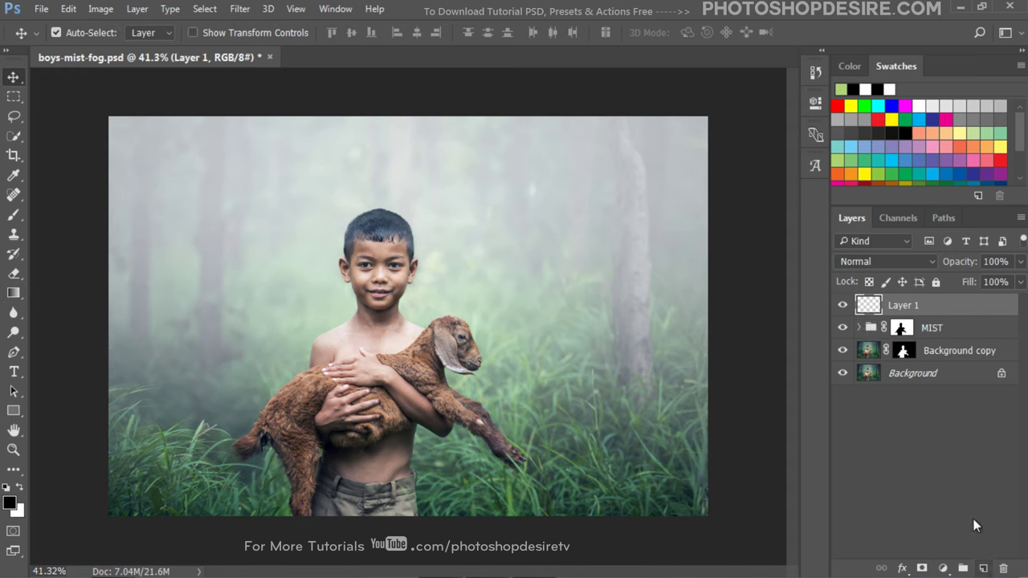
Render Clouds on Layer 1, scale it proportionally to 300%, and shift it left.
{"action": "left_click", "coordinate": [230, 9]}
{"action": "mouse_move", "coordinate": [254, 248]}
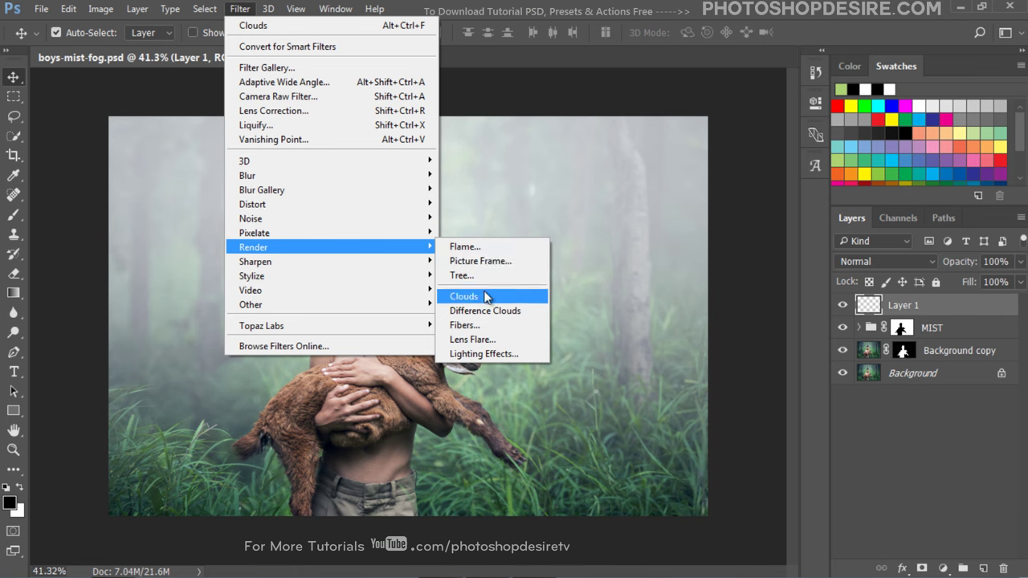
{"action": "left_click", "coordinate": [487, 298]}
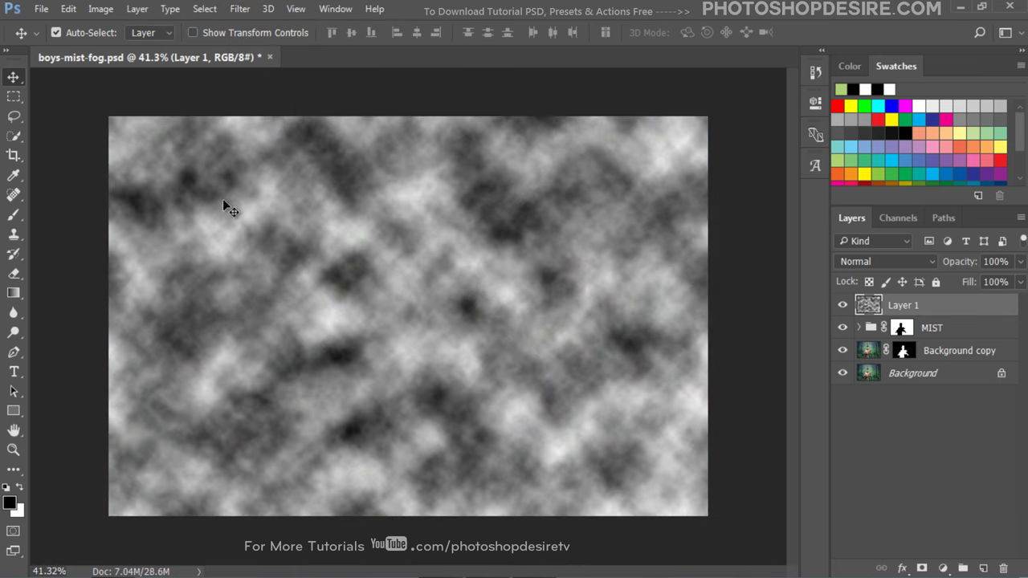
{"action": "left_click", "coordinate": [78, 12]}
{"action": "mouse_move", "coordinate": [119, 336]}
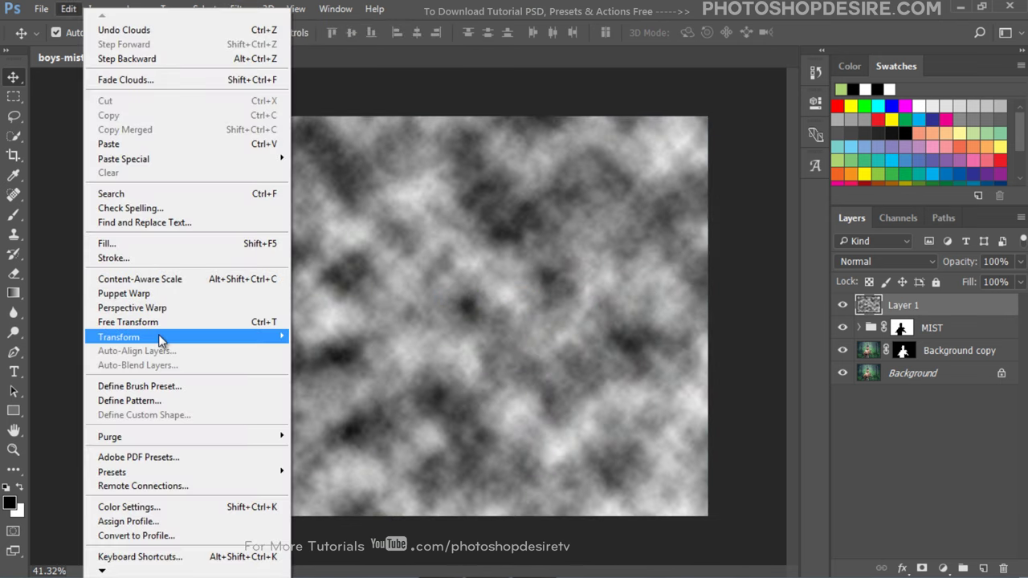
{"action": "left_click", "coordinate": [329, 355]}
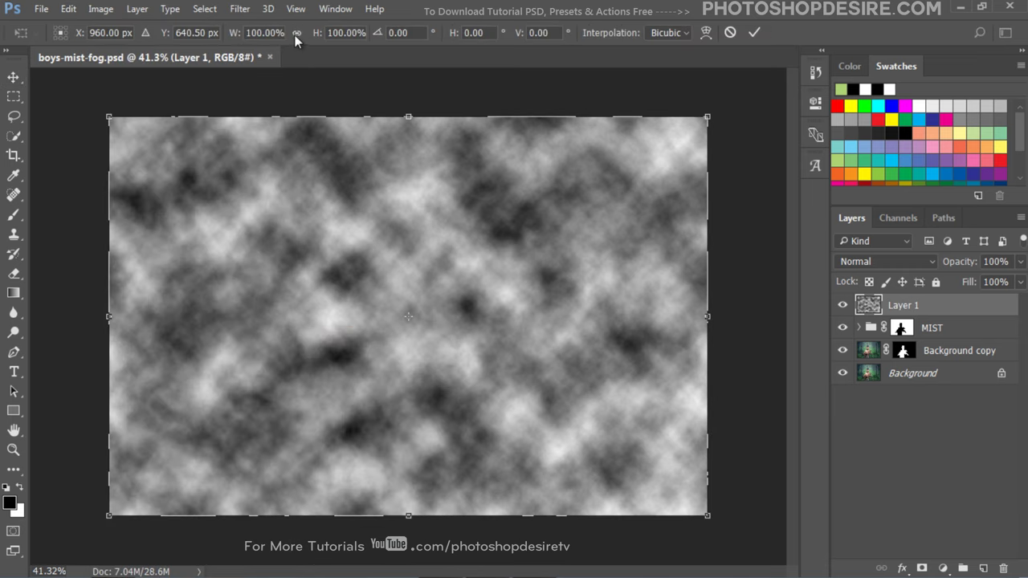
{"action": "left_click", "coordinate": [296, 33]}
{"action": "left_click", "coordinate": [252, 36]}
{"action": "type", "text": "300"}
{"action": "key", "text": "Return"}
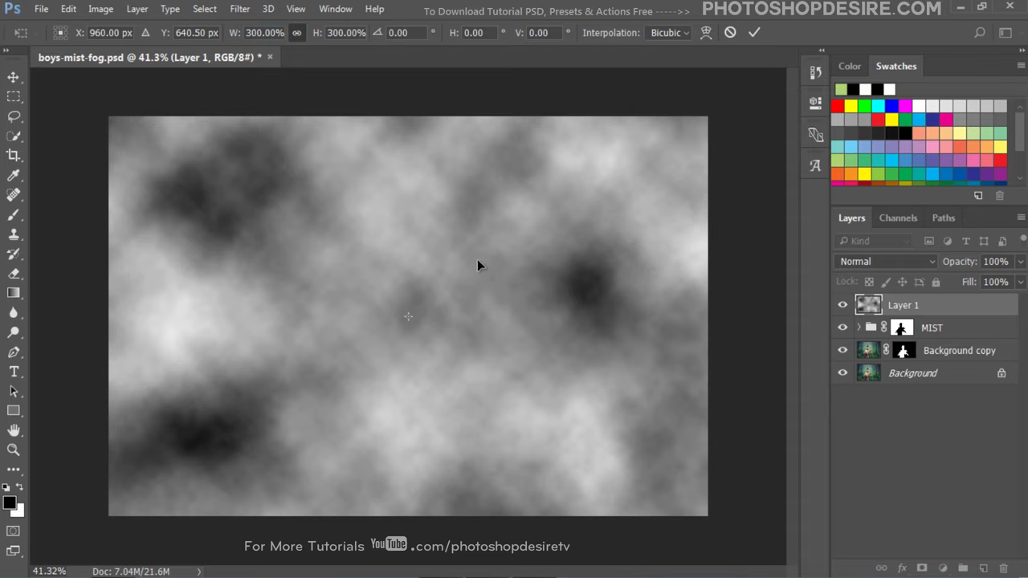
{"action": "left_click_drag", "start_coordinate": [477, 259], "coordinate": [241, 271]}
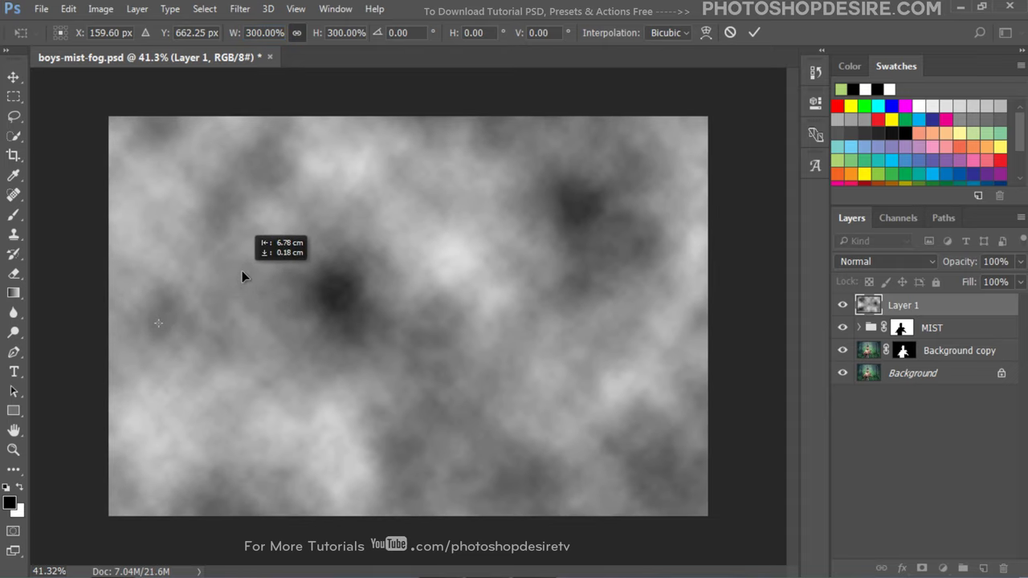
{"action": "key", "text": "Return"}
Set the cloud layer to Screen blending, reposition it, and lower its opacity to 70%.
{"action": "left_click", "coordinate": [887, 261]}
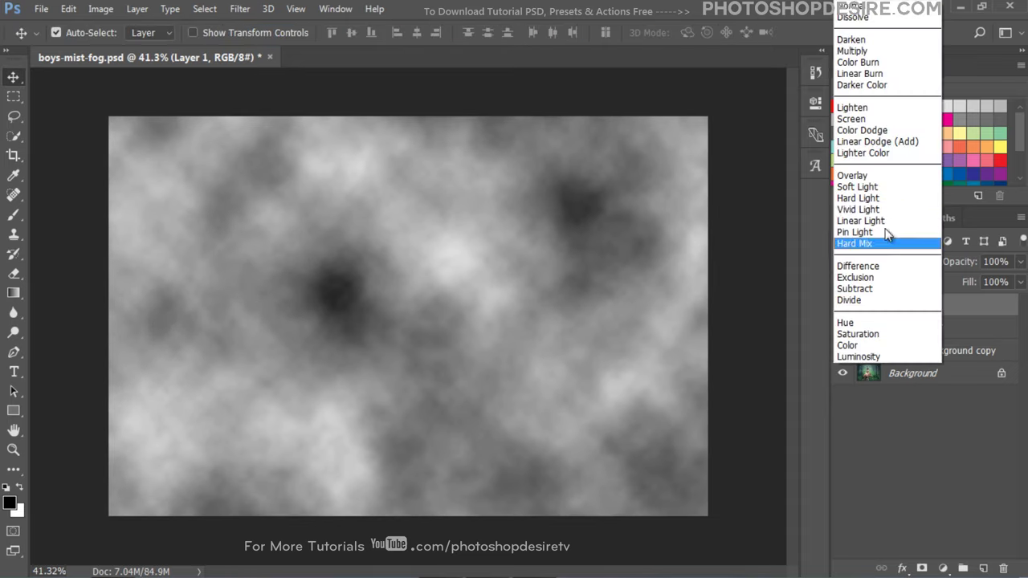
{"action": "left_click", "coordinate": [853, 119]}
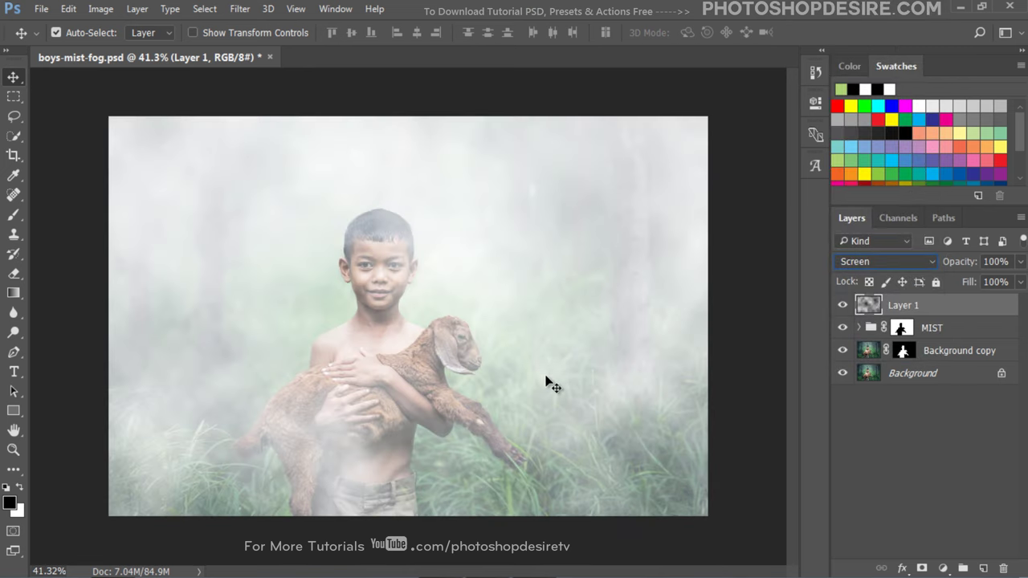
{"action": "mouse_move", "coordinate": [546, 381]}
{"action": "left_mouse_down"}
{"action": "mouse_move", "coordinate": [452, 117]}
{"action": "mouse_move", "coordinate": [444, 576]}
{"action": "mouse_move", "coordinate": [421, 565]}
{"action": "left_mouse_up"}
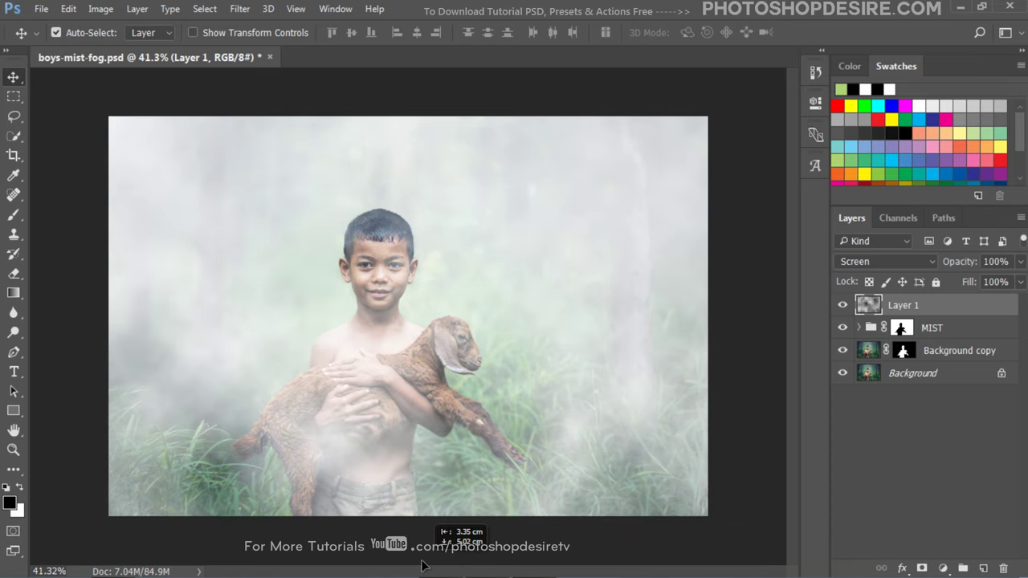
{"action": "left_click_drag", "start_coordinate": [421, 564], "coordinate": [517, 391]}
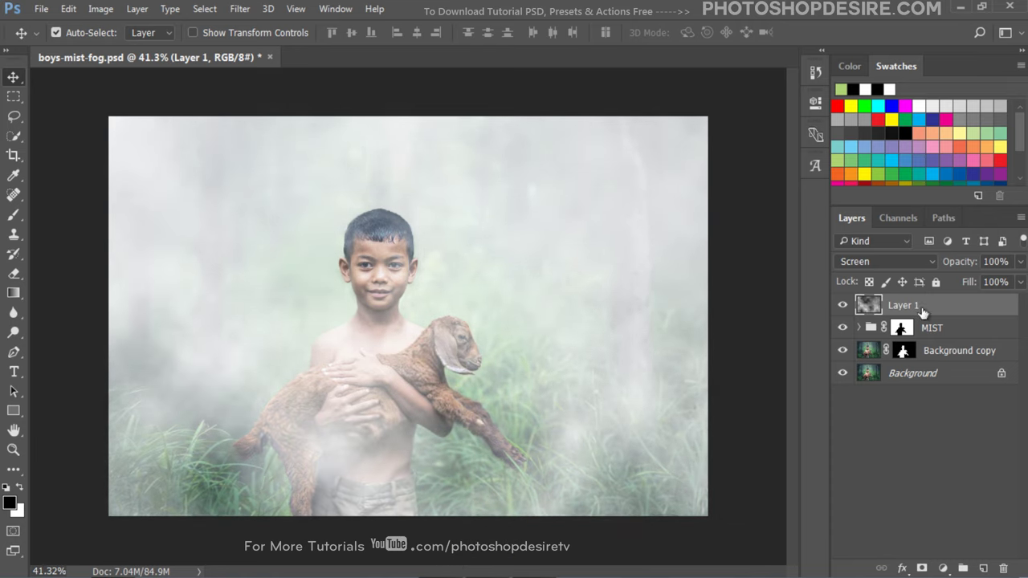
{"action": "left_click_drag", "start_coordinate": [966, 264], "coordinate": [948, 265]}
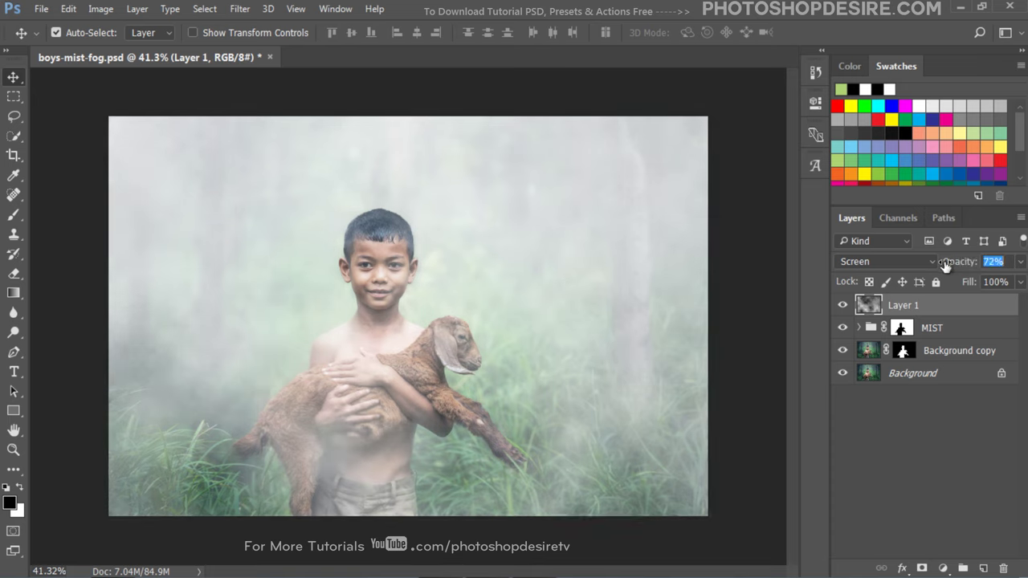
{"action": "left_click", "coordinate": [843, 305]}
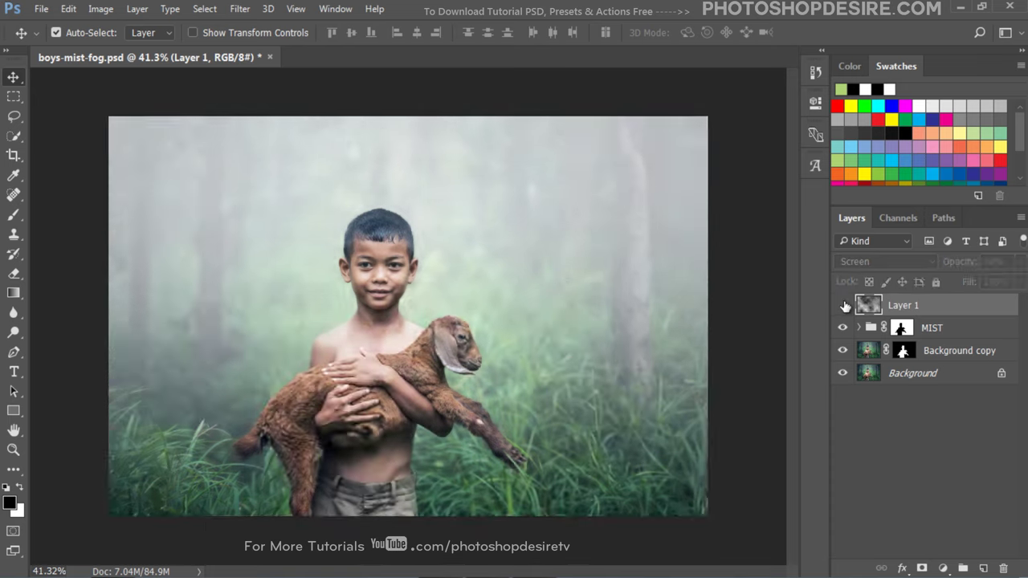
Rename the cloud layer FOG and toggle its visibility to compare.
{"action": "double_click", "coordinate": [900, 307]}
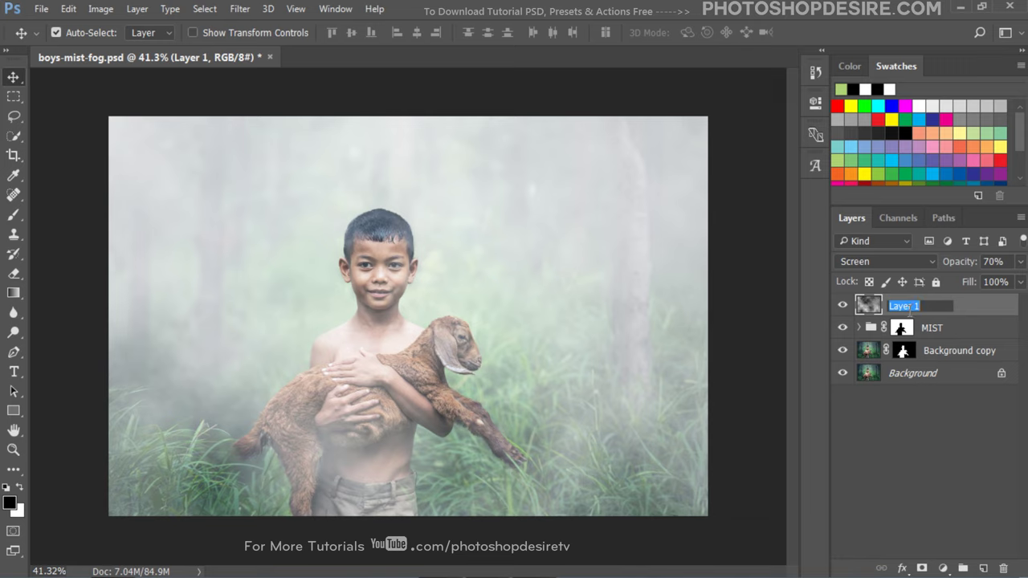
{"action": "type", "text": "FOG"}
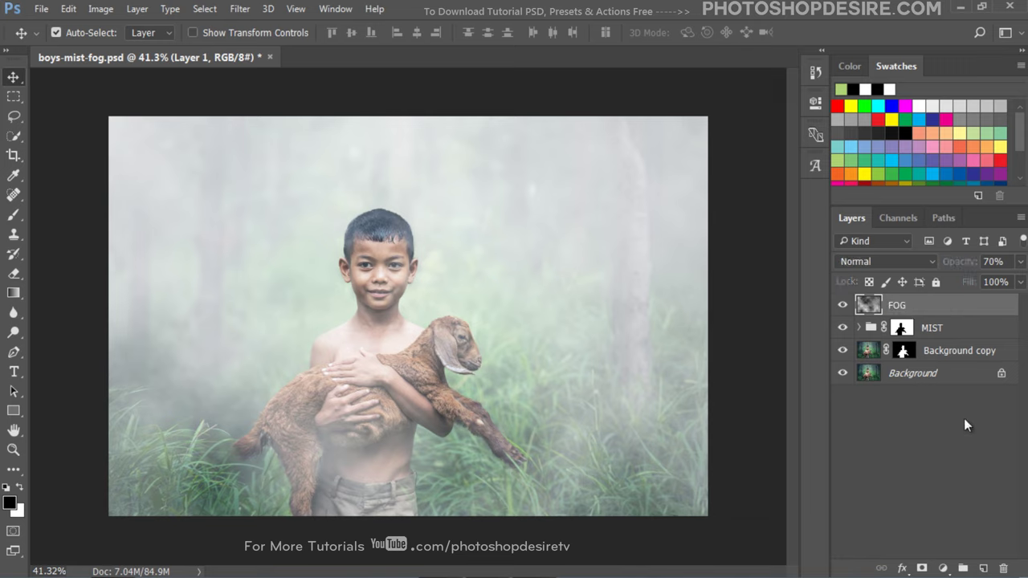
{"action": "left_click", "coordinate": [964, 419]}
{"action": "left_click", "coordinate": [842, 307]}
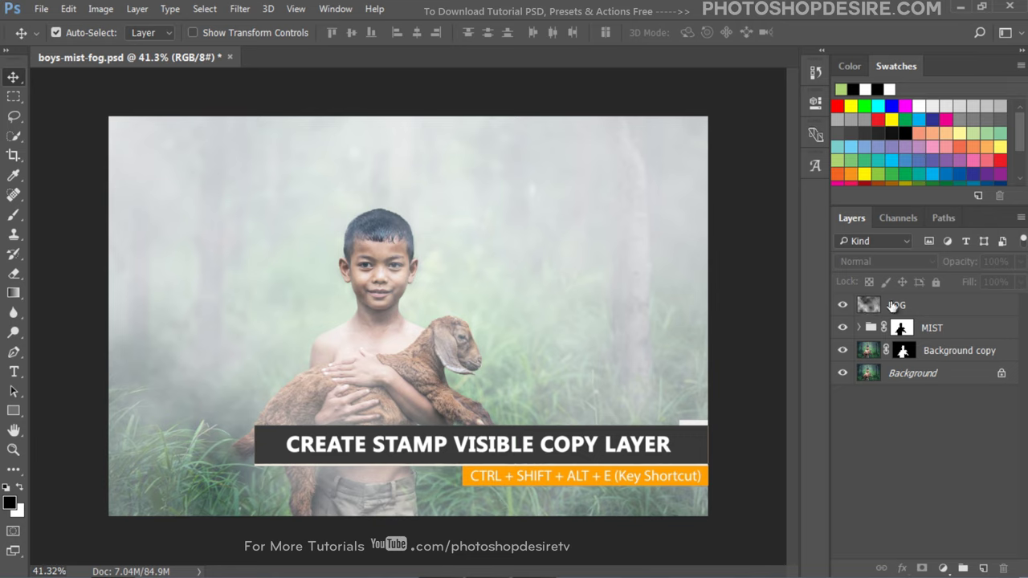
Stamp all visible layers above FOG into a new layer named STAMP COPY.
{"action": "left_click", "coordinate": [889, 306]}
{"action": "key", "text": "ctrl+shift+alt+e"}
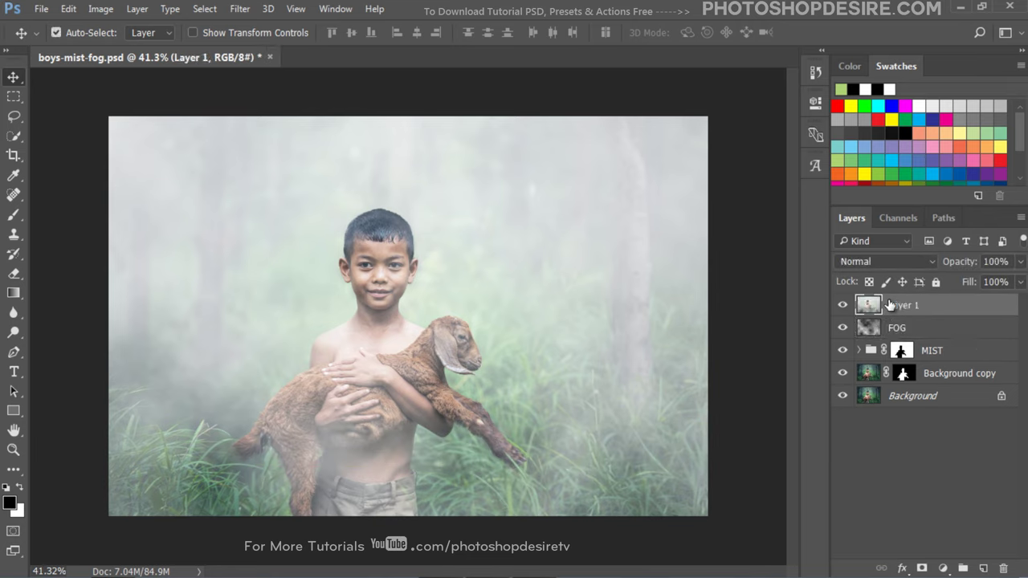
{"action": "double_click", "coordinate": [900, 305]}
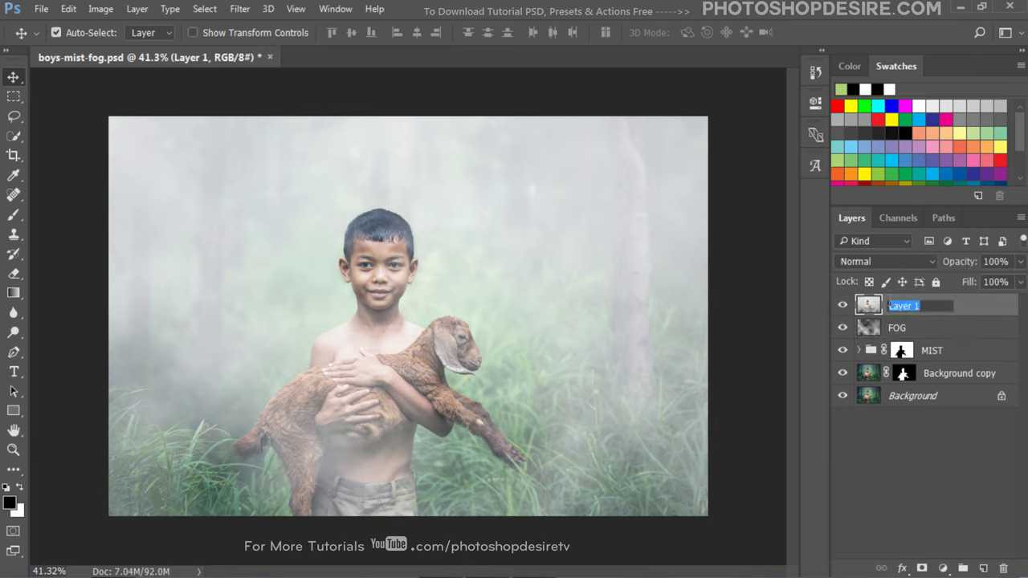
{"action": "type", "text": "STAMP COPY"}
{"action": "key", "text": "Return"}
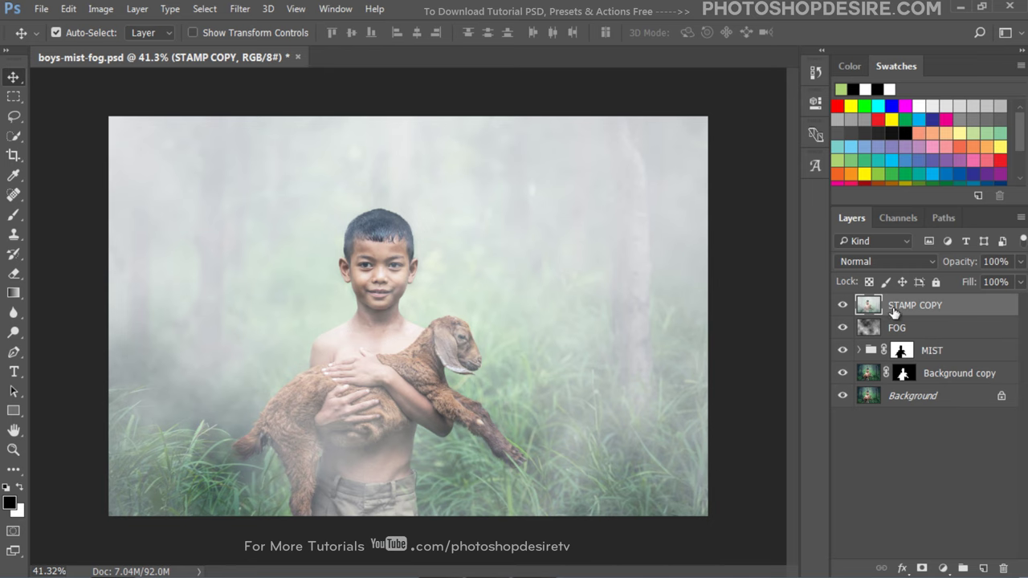
Set STAMP COPY to Multiply blend mode and give it a white layer mask.
{"action": "left_click", "coordinate": [879, 264]}
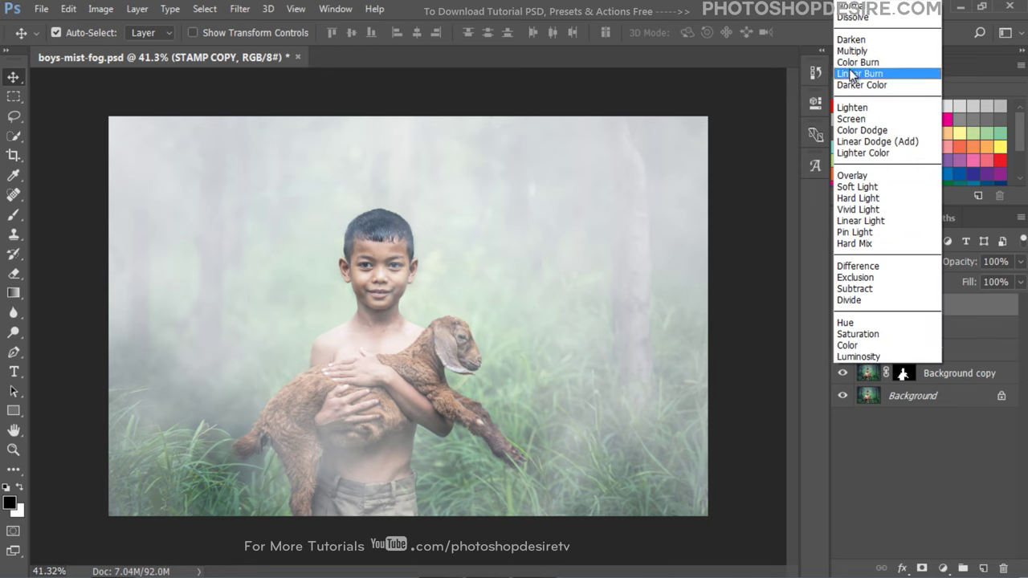
{"action": "left_click", "coordinate": [884, 53]}
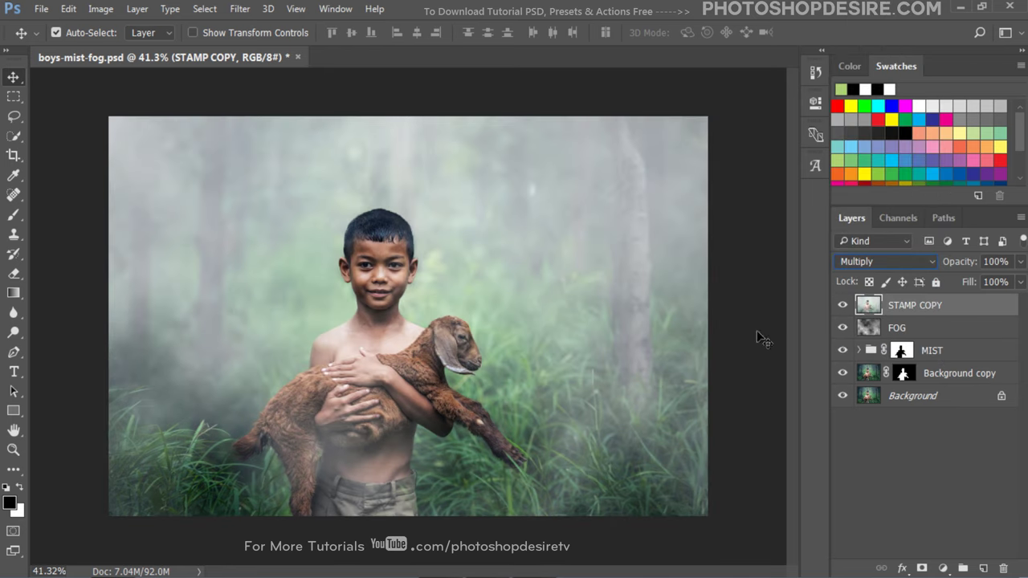
{"action": "left_click", "coordinate": [921, 567]}
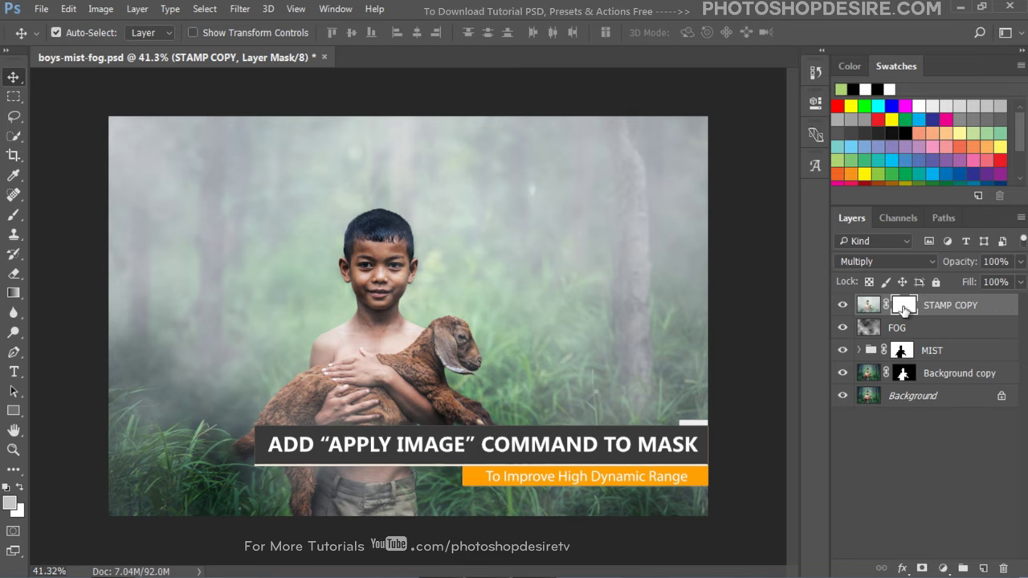
Apply the merged image to the STAMP COPY mask with Invert unchecked, then toggle the layer to compare.
{"action": "left_click", "coordinate": [99, 10]}
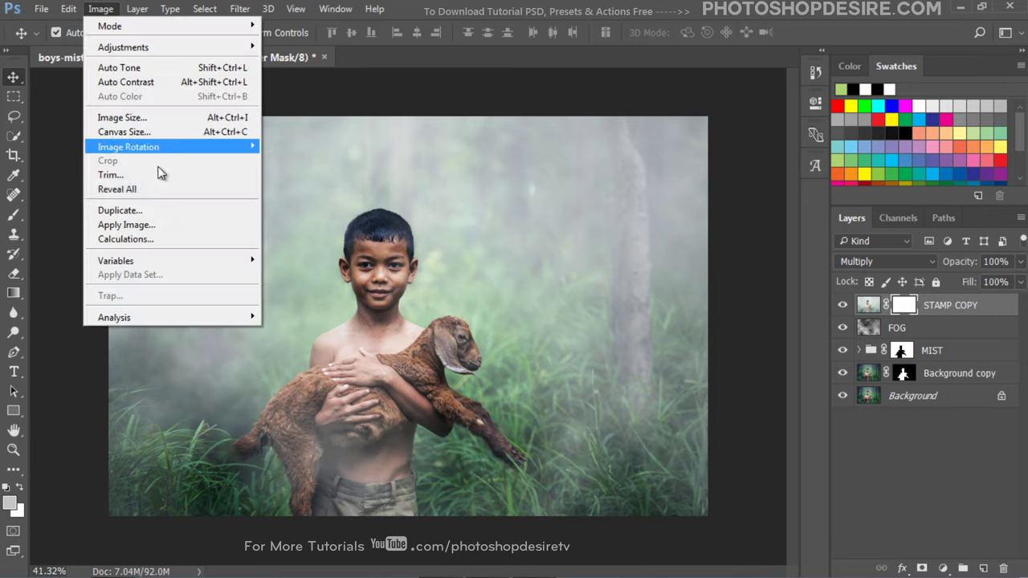
{"action": "left_click", "coordinate": [176, 225]}
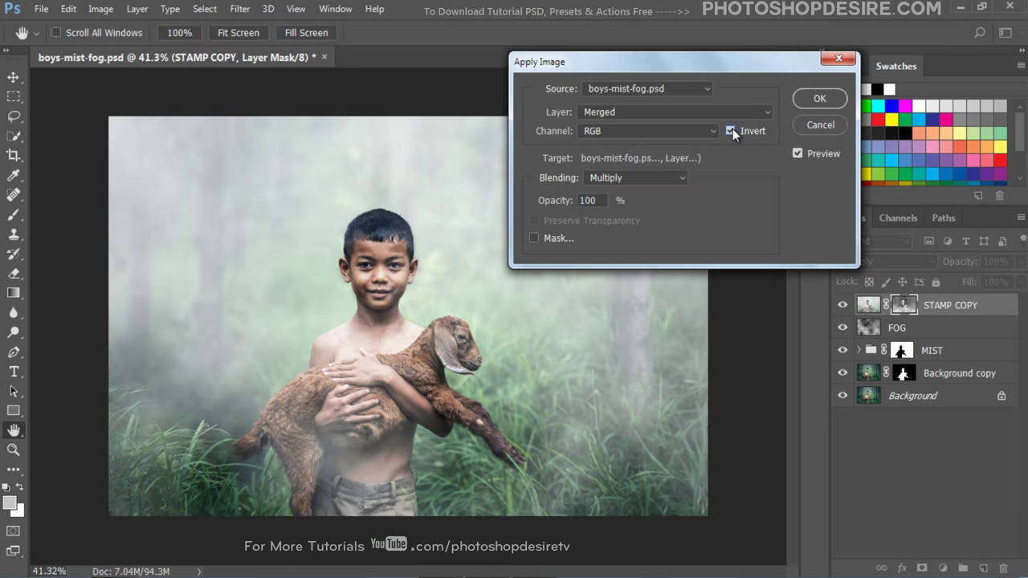
{"action": "left_click", "coordinate": [731, 131]}
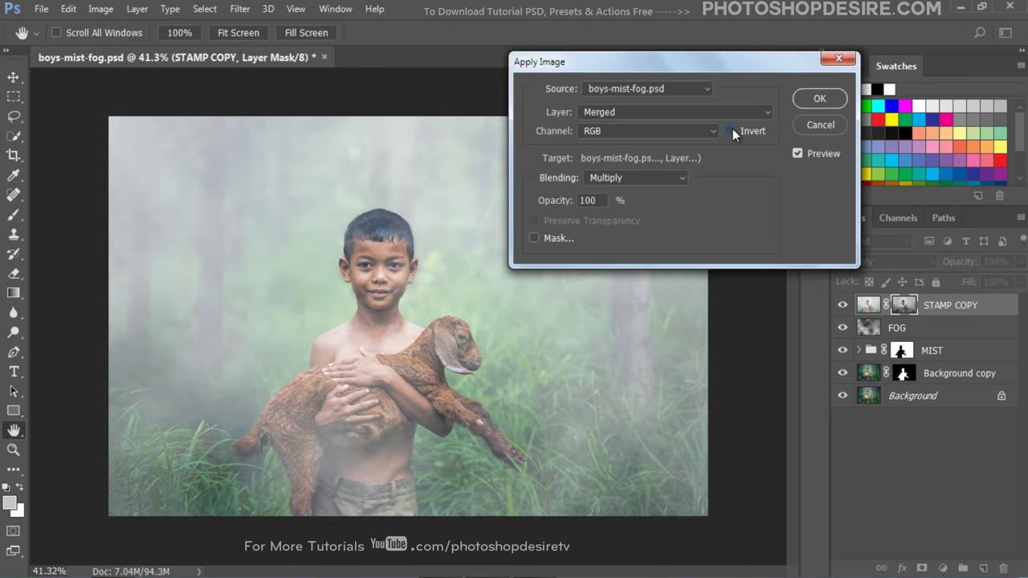
{"action": "left_click", "coordinate": [817, 99]}
{"action": "left_click", "coordinate": [843, 306]}
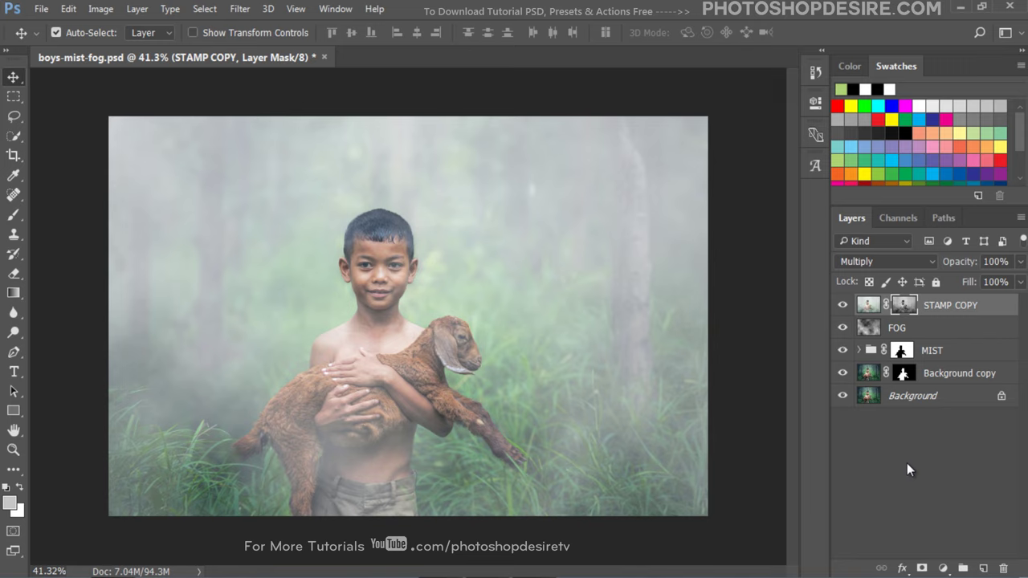
Add a Vibrance 1 adjustment layer with vibrance near +49, toggling it to compare the effect.
{"action": "left_click", "coordinate": [943, 568]}
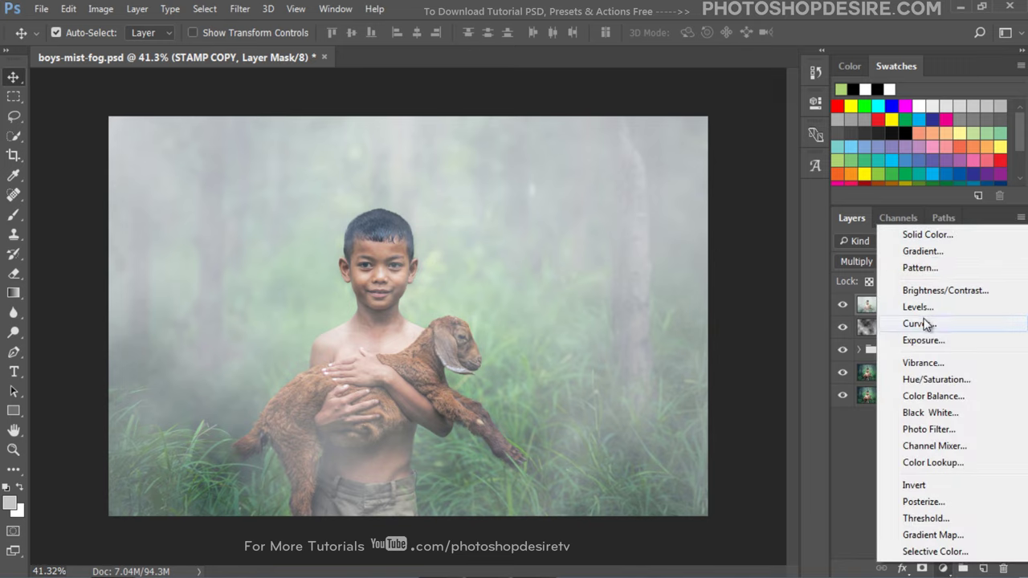
{"action": "left_click", "coordinate": [920, 362]}
{"action": "left_click_drag", "start_coordinate": [697, 165], "coordinate": [732, 167]}
{"action": "left_click", "coordinate": [771, 98]}
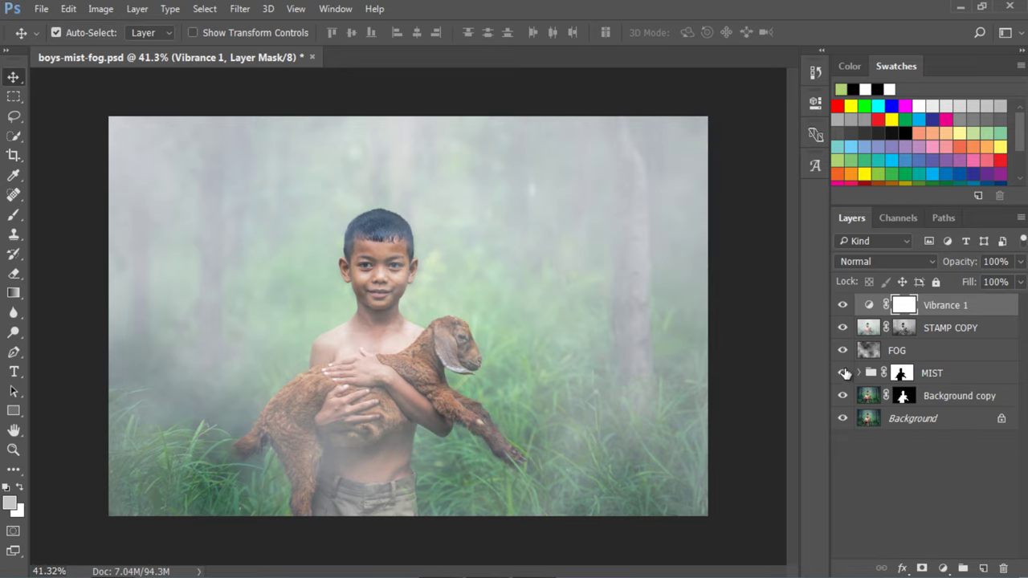
{"action": "left_click", "coordinate": [842, 308]}
{"action": "left_click", "coordinate": [842, 309]}
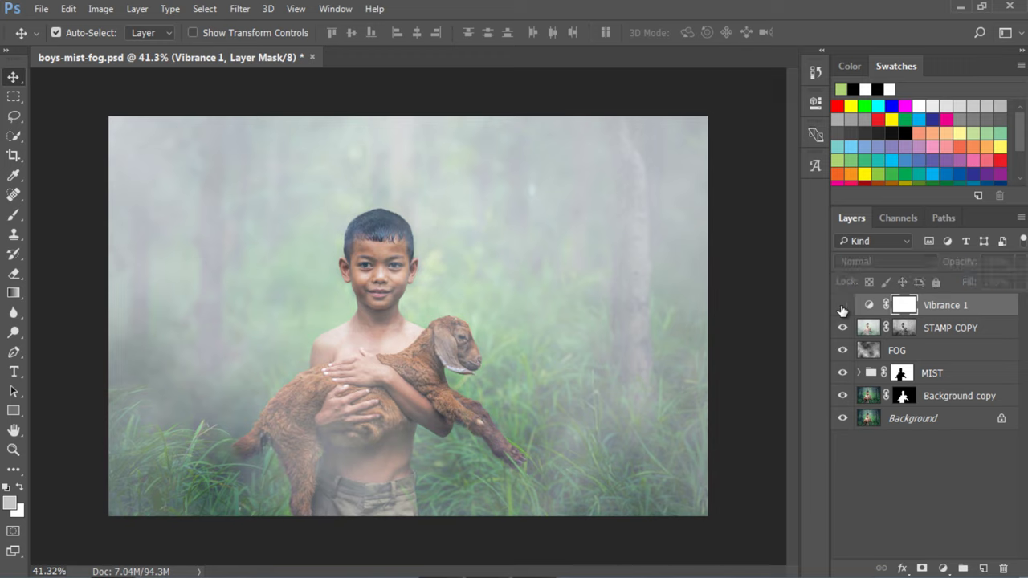
{"action": "left_click", "coordinate": [868, 305]}
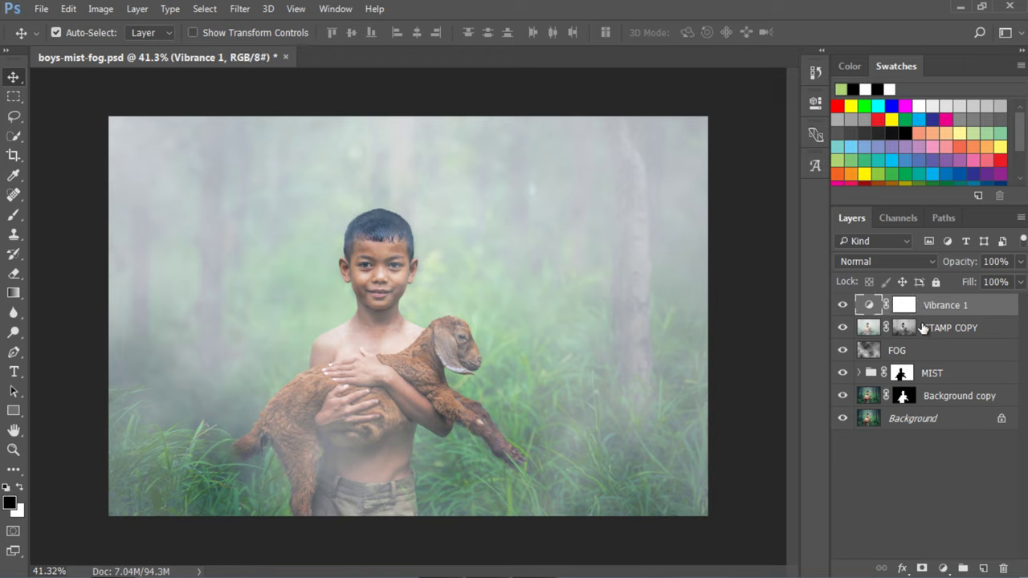
Stamp a second merged layer named STAMP COPY on top and blend it in Soft Light.
{"action": "key", "text": "ctrl+shift+alt+e"}
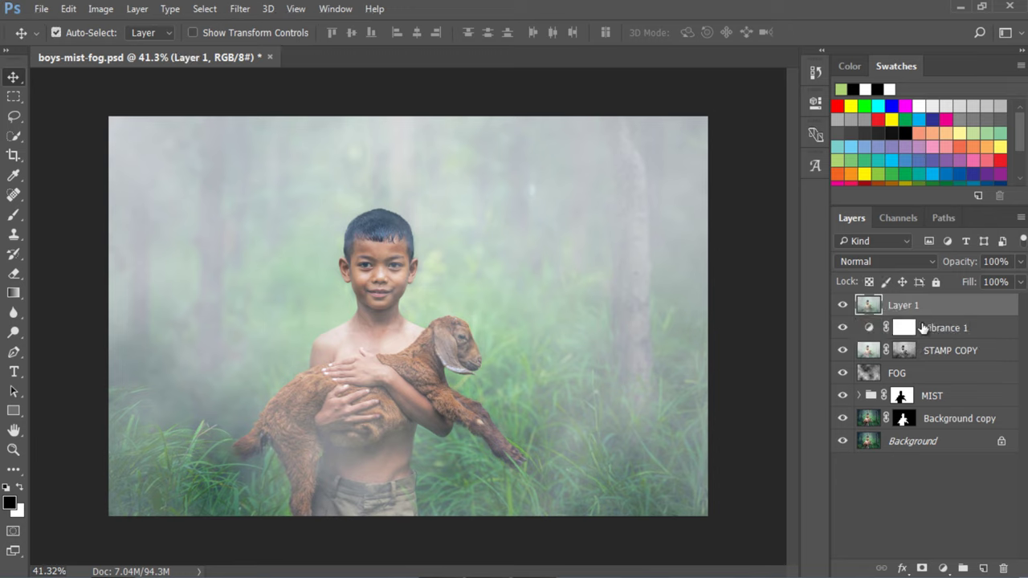
{"action": "double_click", "coordinate": [903, 306]}
{"action": "type", "text": "STAMP COPY"}
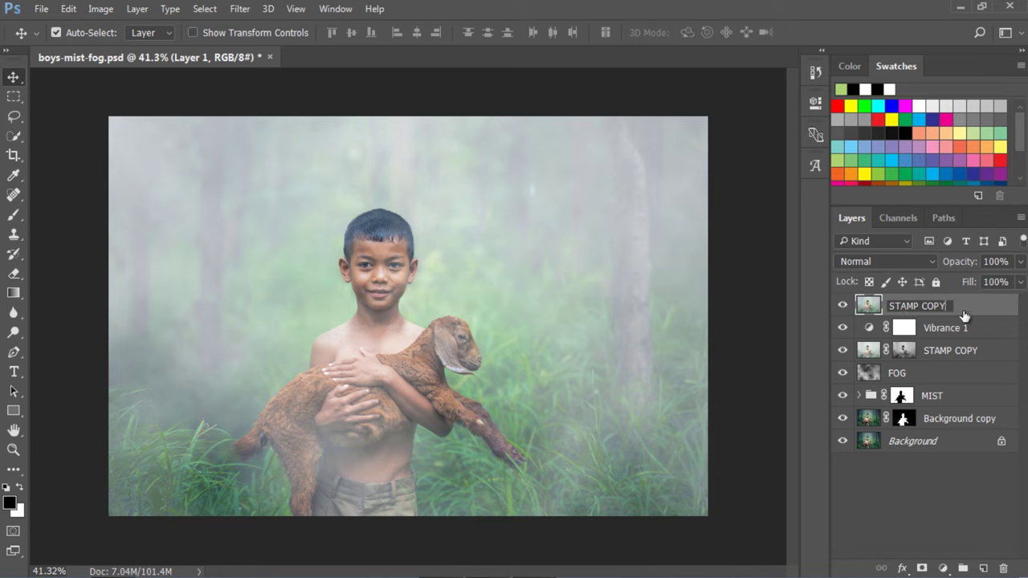
{"action": "key", "text": "Return"}
{"action": "left_click", "coordinate": [868, 262]}
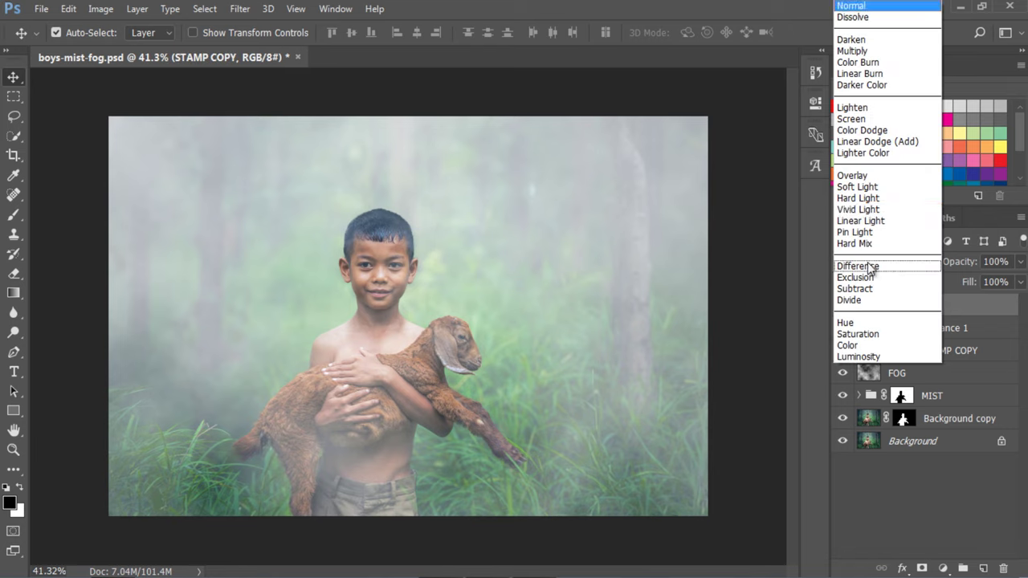
{"action": "left_click", "coordinate": [843, 187]}
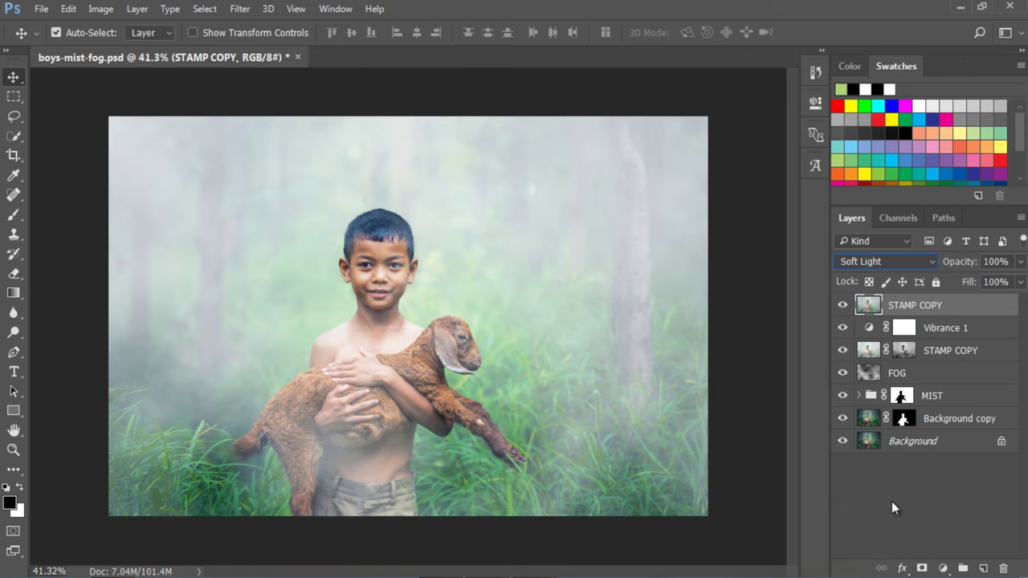
{"action": "left_click", "coordinate": [842, 442], "text": "alt"}
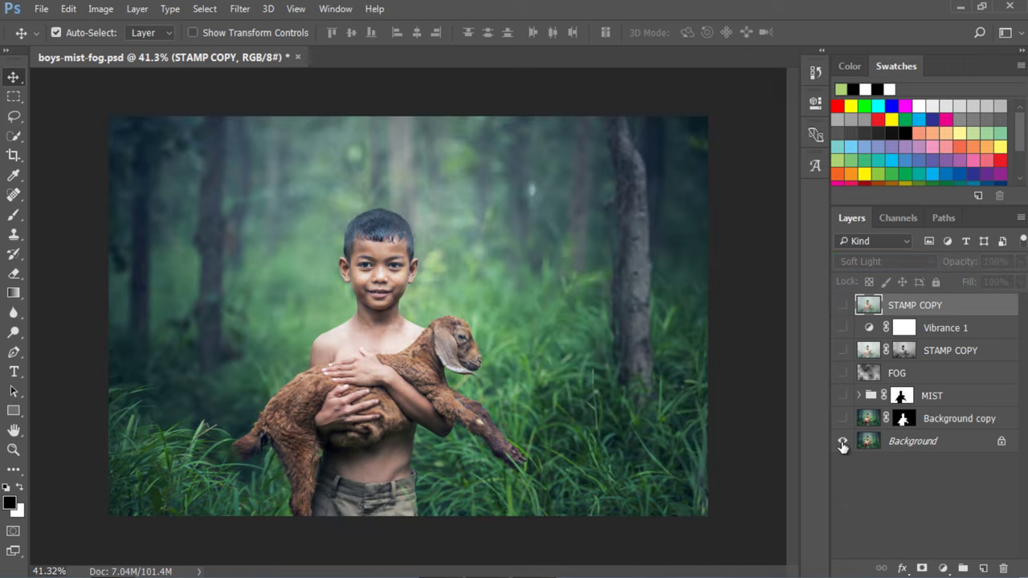
{"action": "left_click", "coordinate": [842, 442], "text": "alt"}
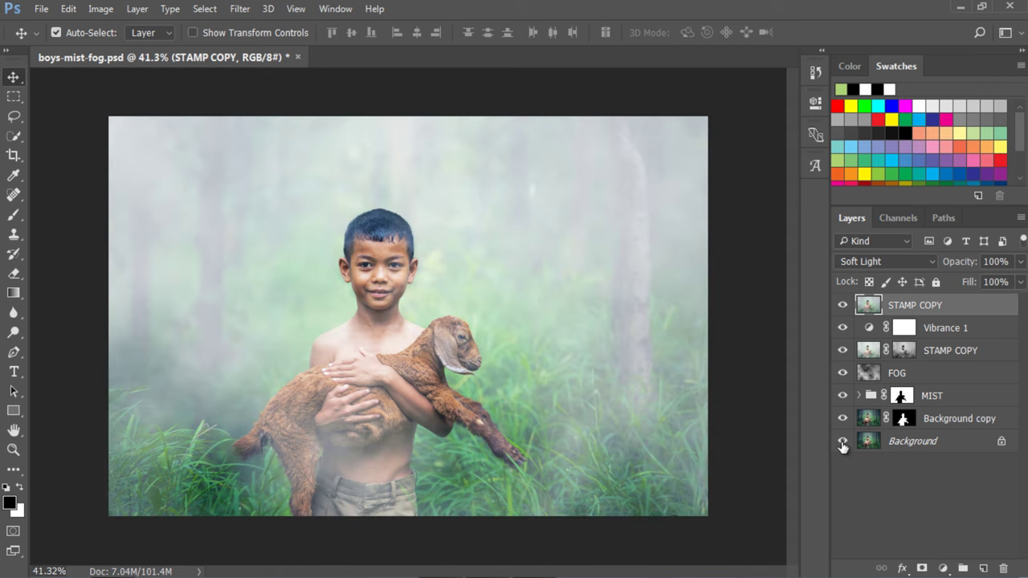
{"action": "left_click", "coordinate": [843, 443], "text": "alt"}
{"action": "left_click", "coordinate": [843, 443], "text": "alt"}
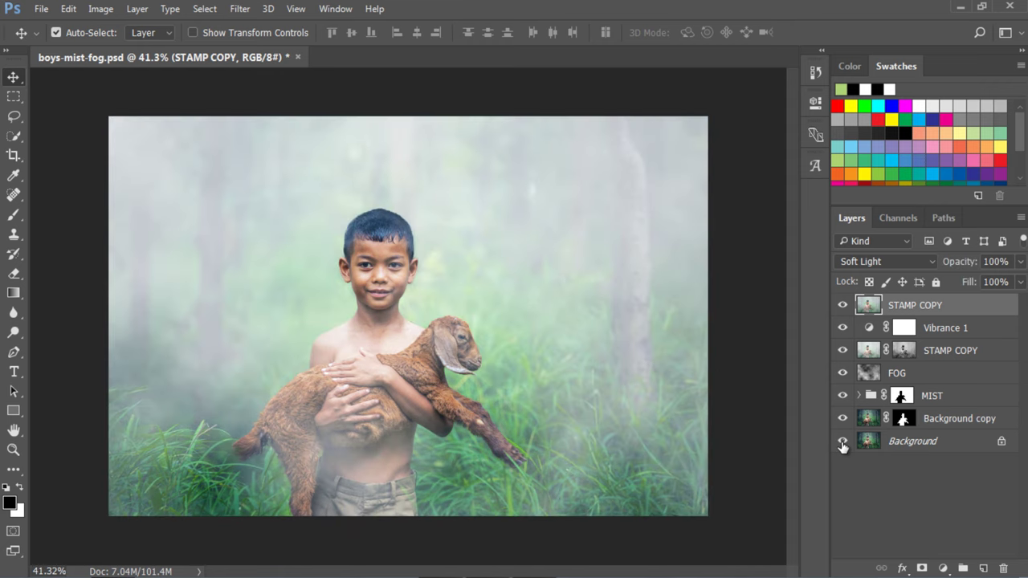